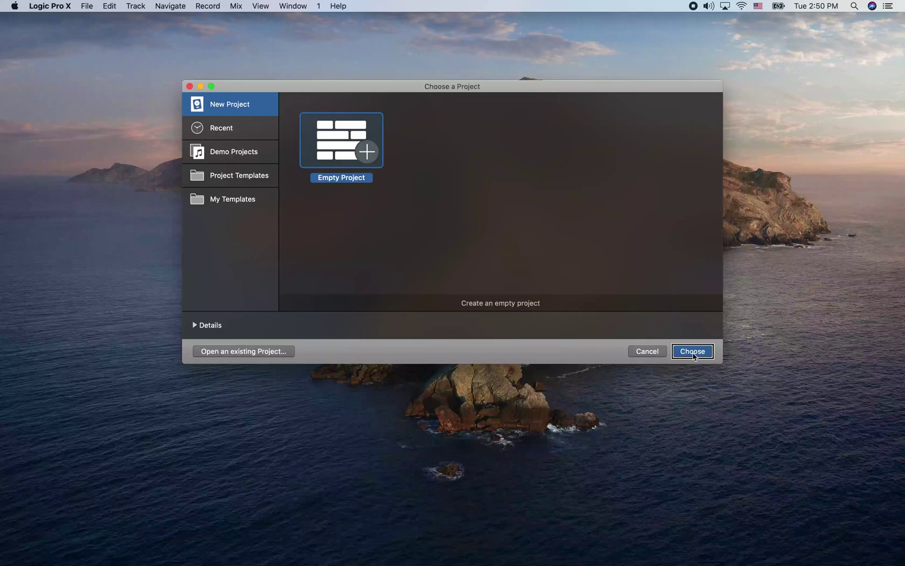
- Create an empty project with one Software Instrument track and switch the project window to full screen
left_click(693, 351)
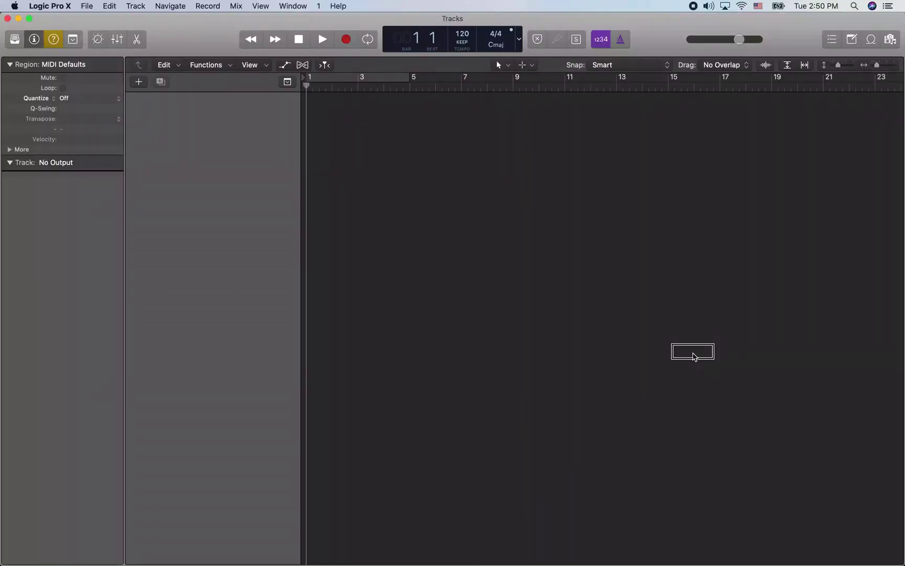
left_click(469, 114)
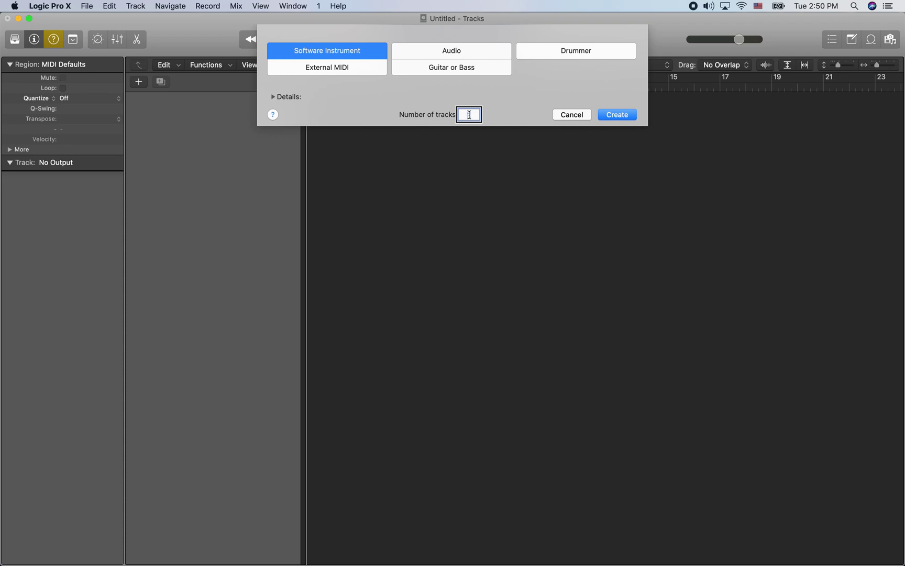
left_click(328, 55)
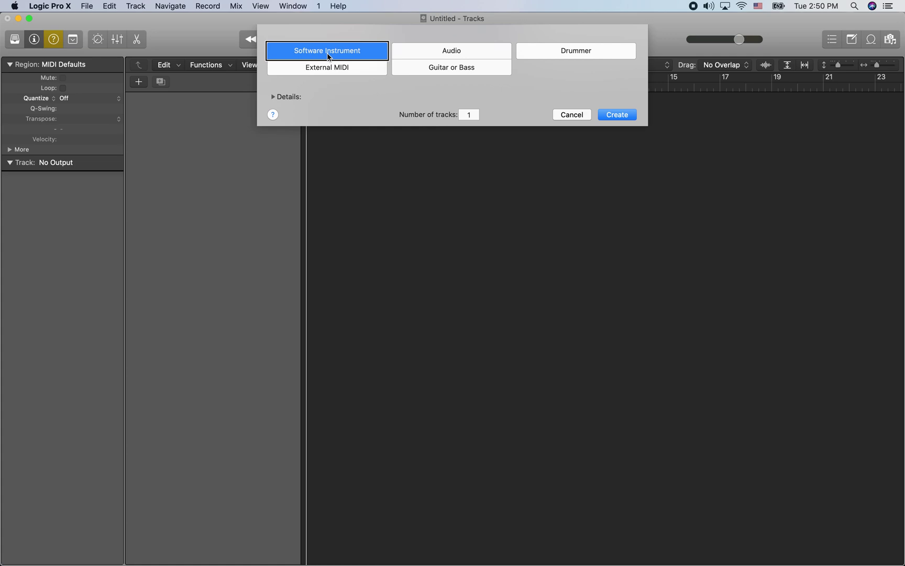
left_click(454, 56)
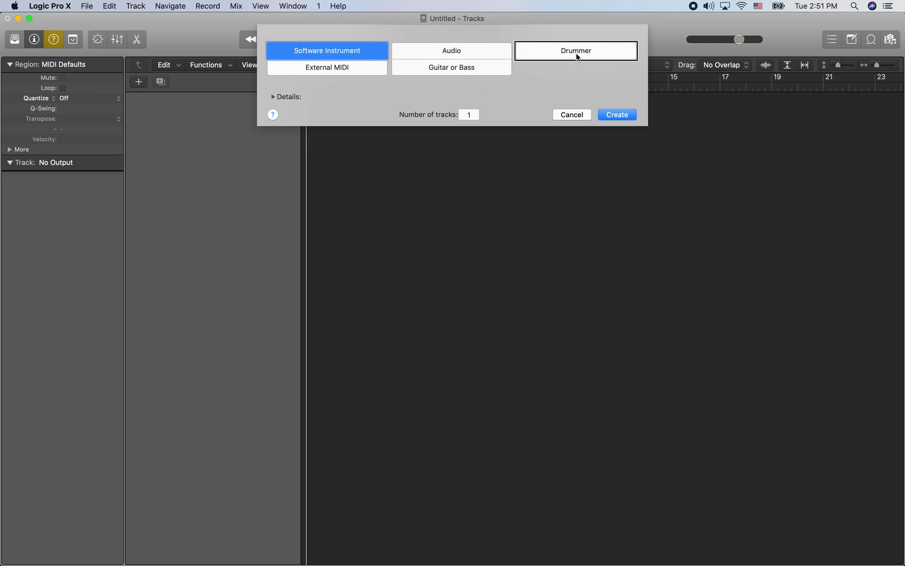
left_click(619, 119)
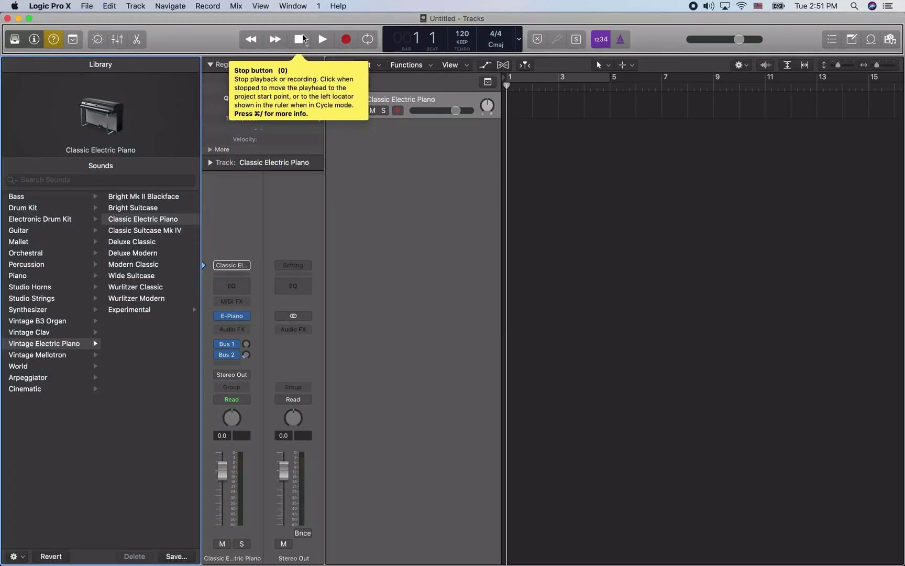
left_click(29, 19)
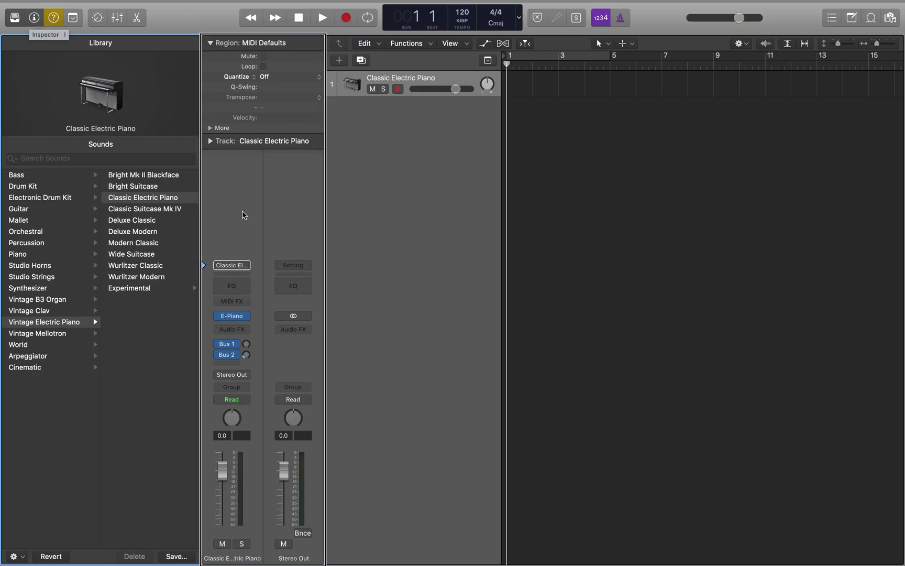
- Show the Musical Typing keyboard and try a few notes on the Classic Electric Piano in octave C2
mouse_move(521, 214)
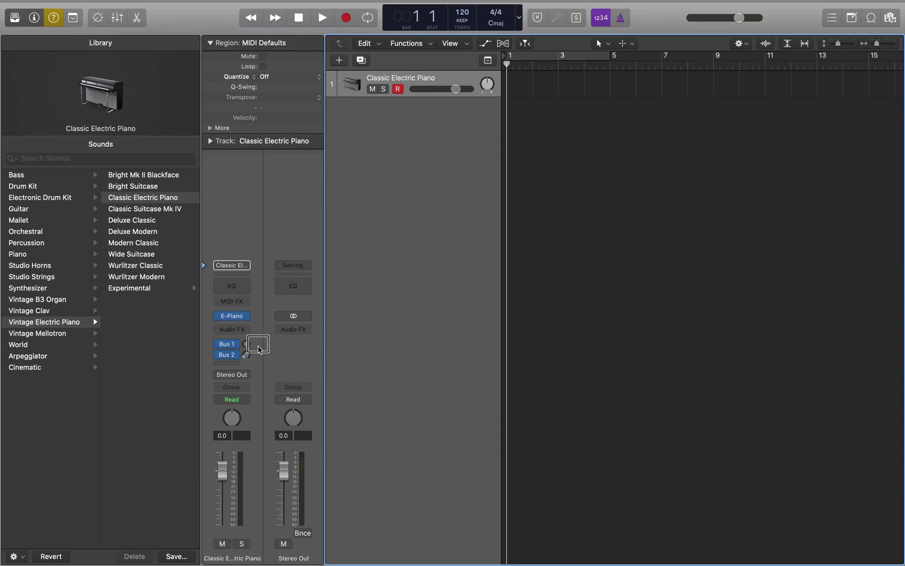
key("super+k")
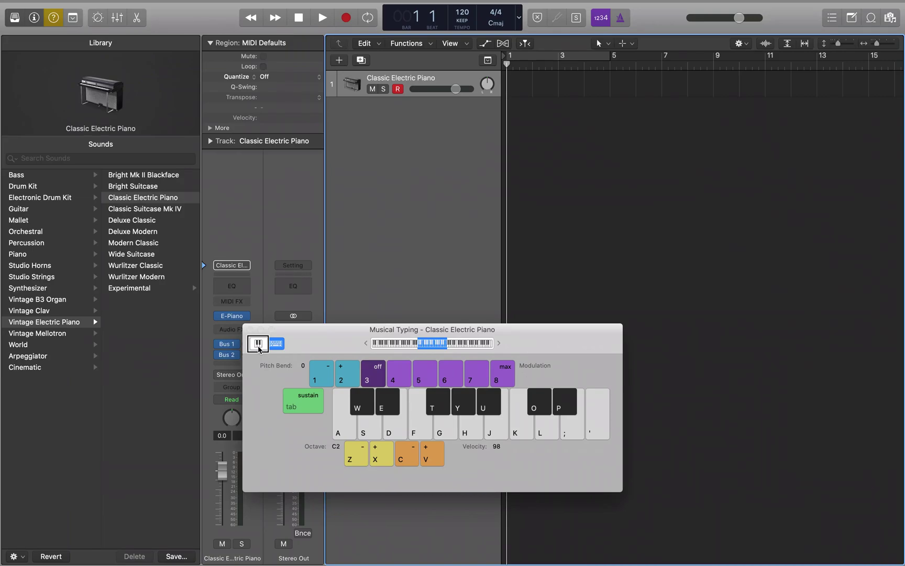
key("a")
key("s")
key("d")
key("w")
- Test Musical Typing's octave shift by playing notes at C1 and C3, then play a few more back at C2
key("z")
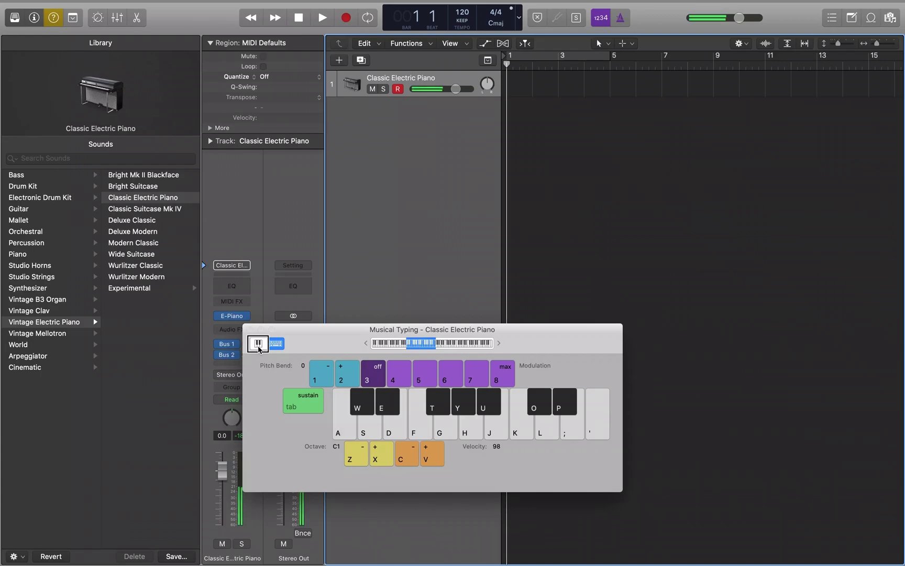
key("d")
key("f")
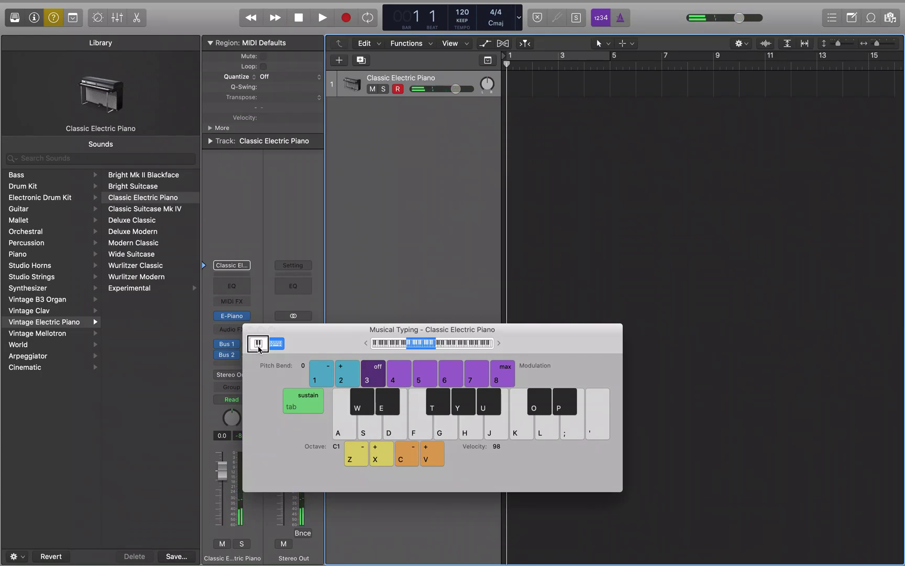
key("x")
key("x")
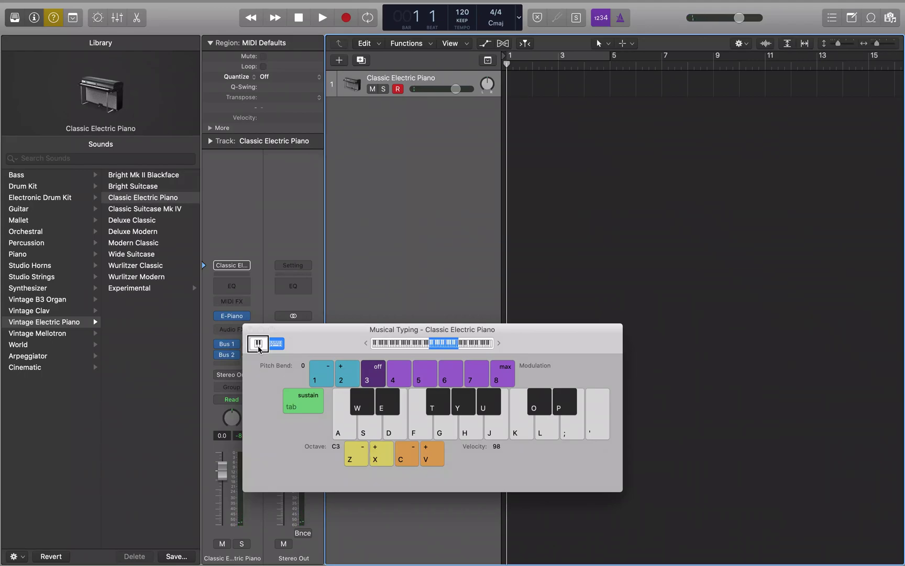
key("a")
key("s")
key("z")
key("a")
key("s")
key("d")
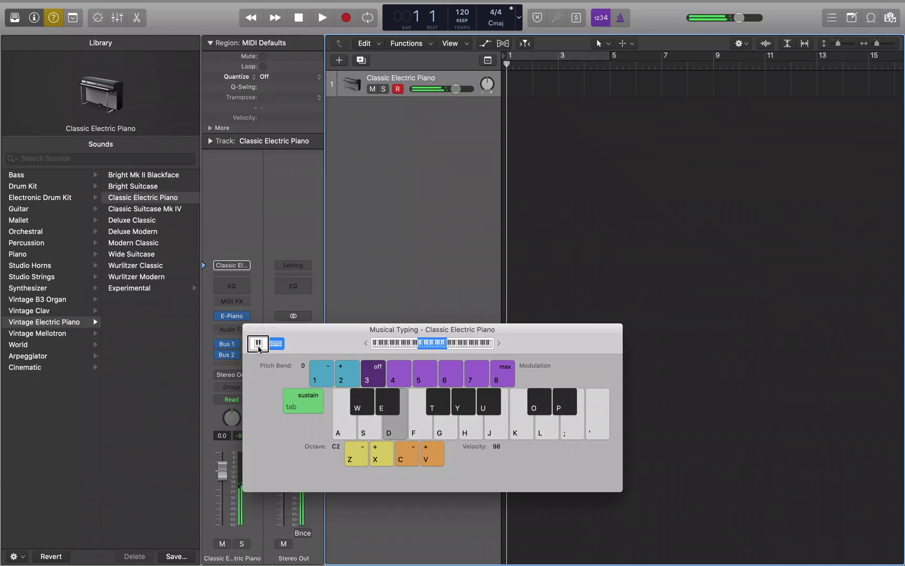
key("f")
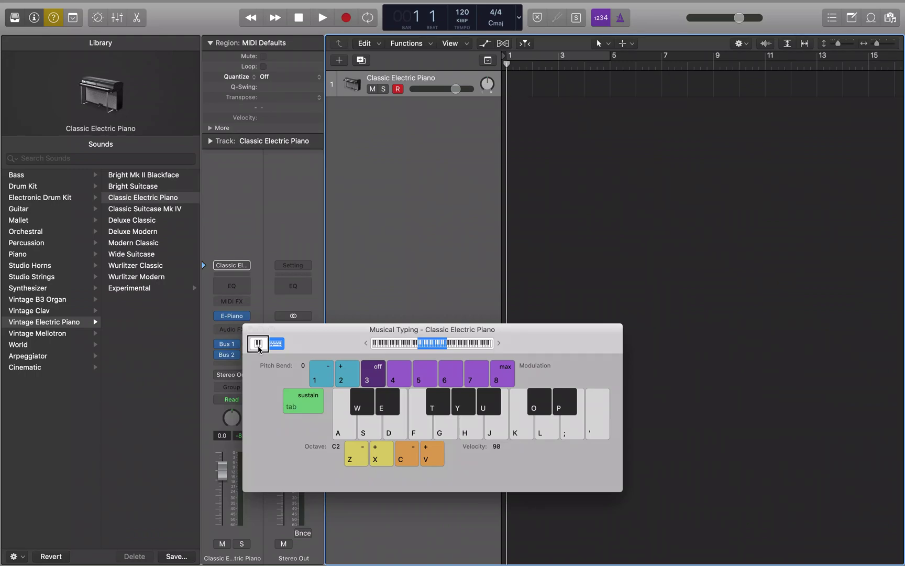
- Record a short three-bar melody in octave C2 on the Classic Electric Piano track, starting at bar 1, and stop recording
key("k")
key("k")
key("r")
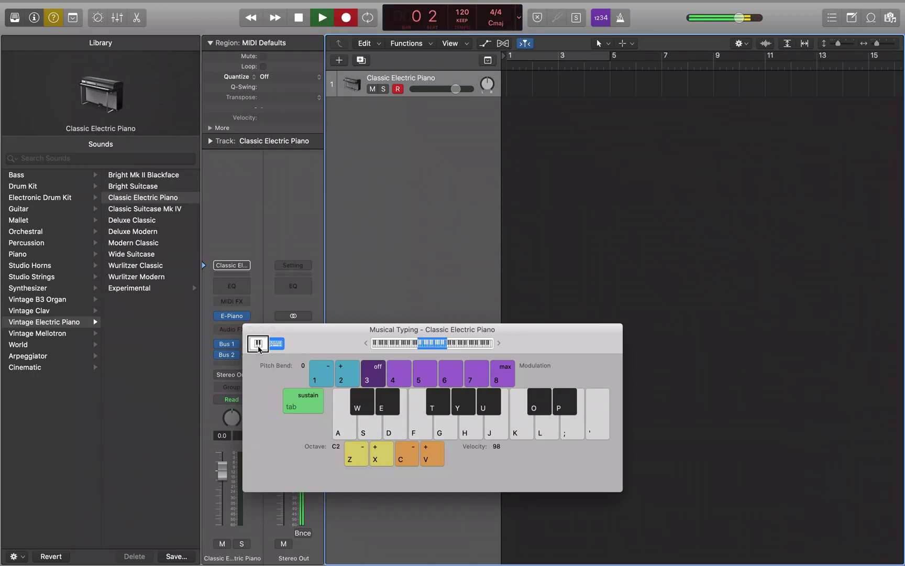
key("a")
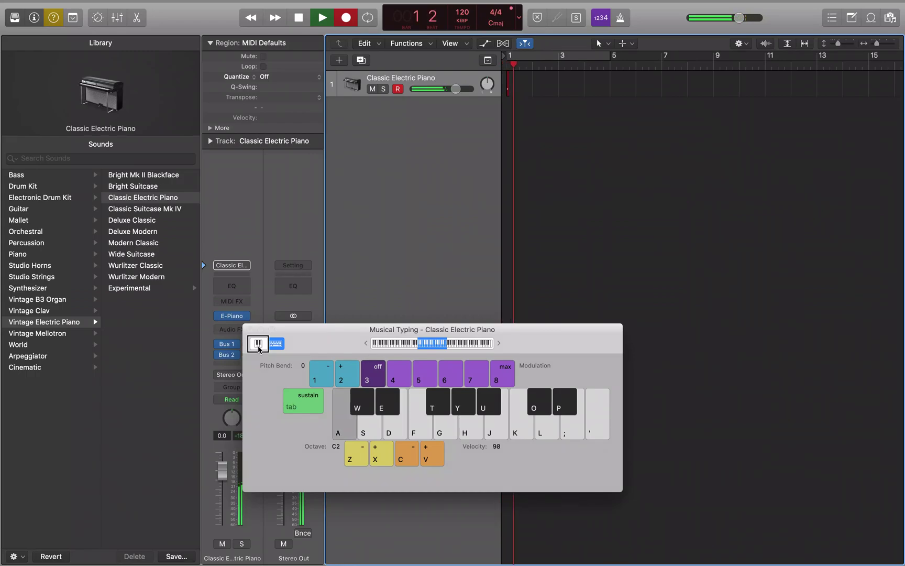
key("a")
key("s")
key("d")
key("f")
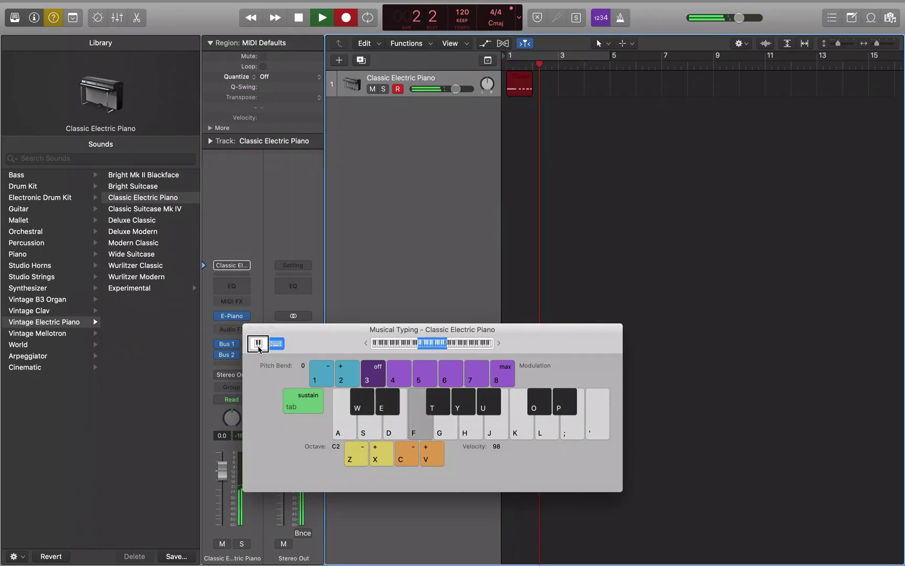
key("a")
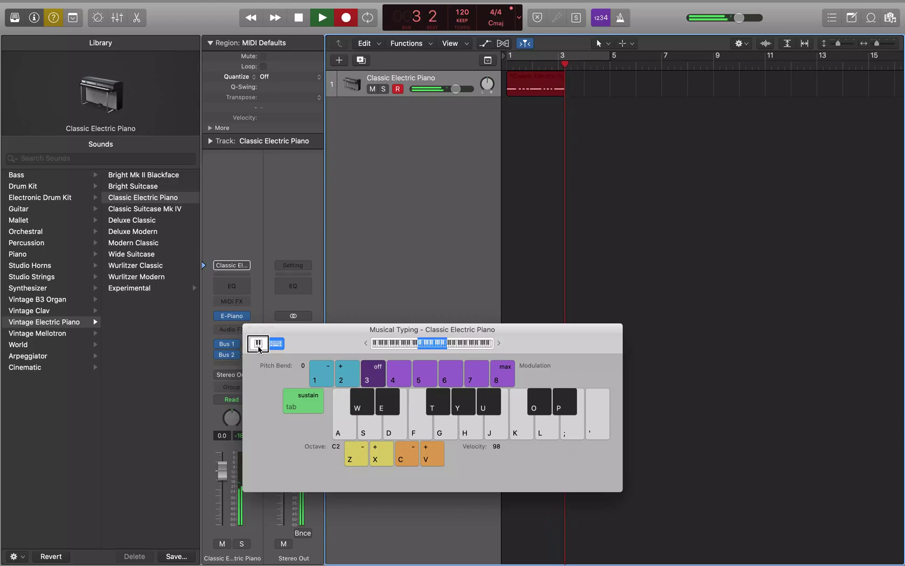
key("space")
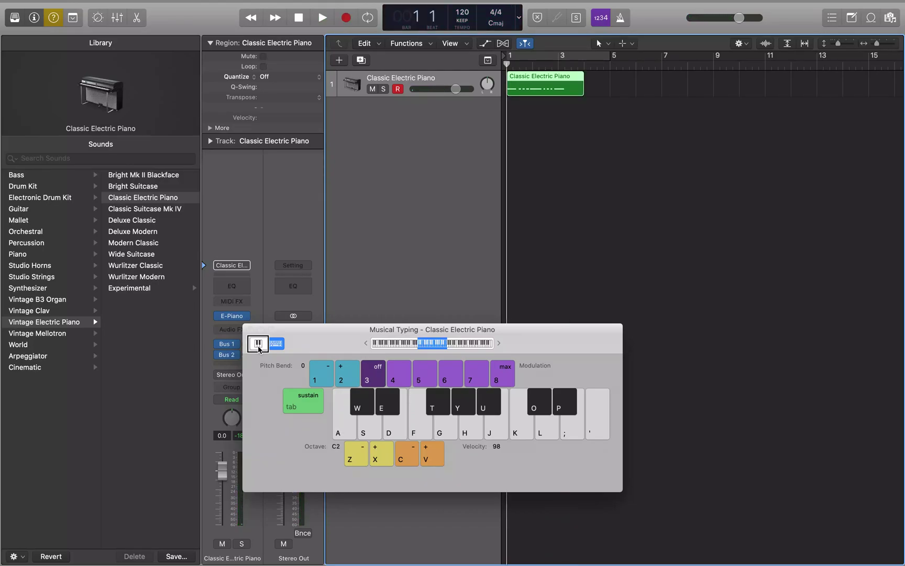
- Play back the recorded Classic Electric Piano region from the start to check its timing, and stop playback
key("space")
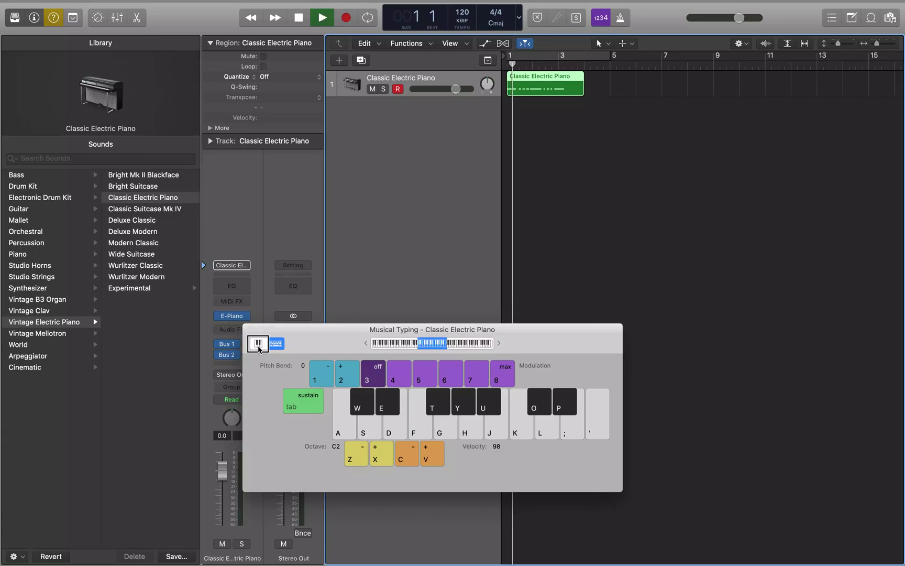
key("space")
key("space")
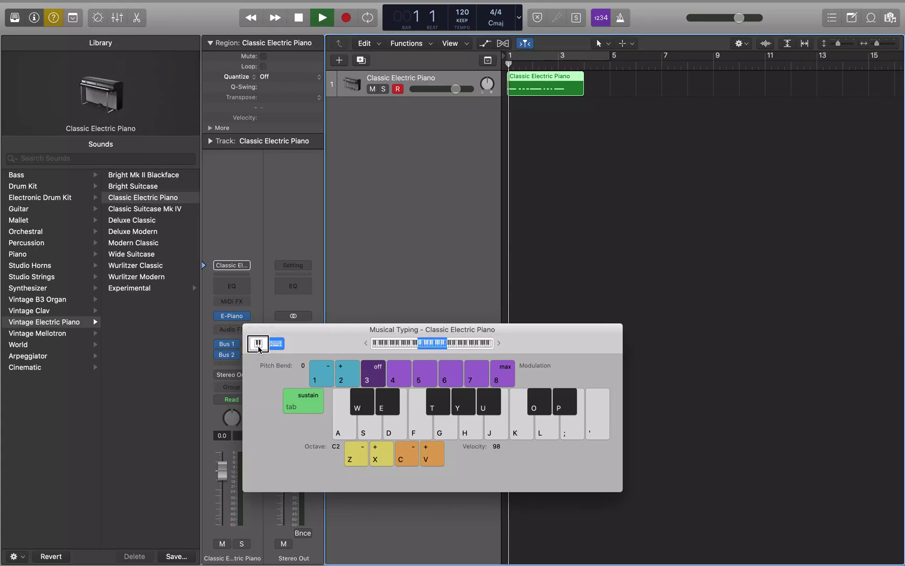
key("space")
key("space")
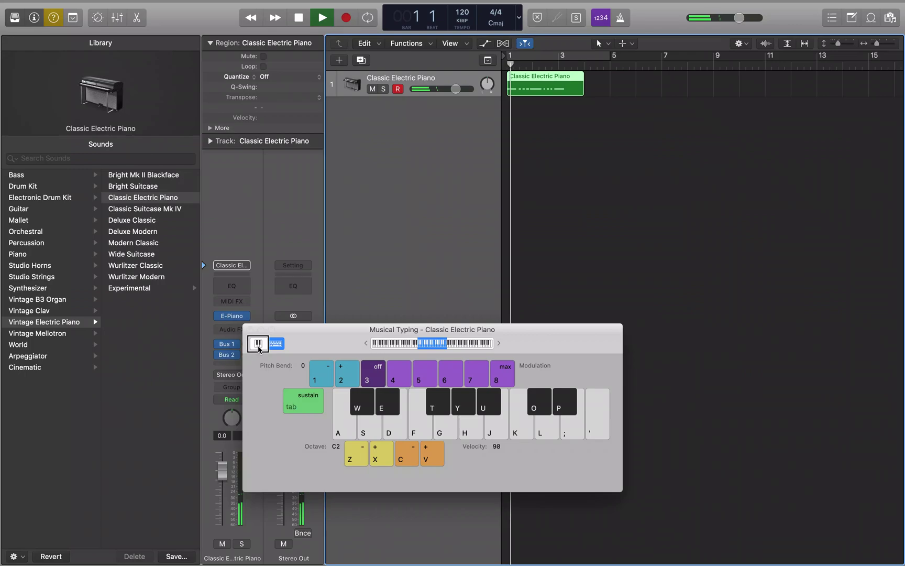
key("s")
key("d")
key("f")
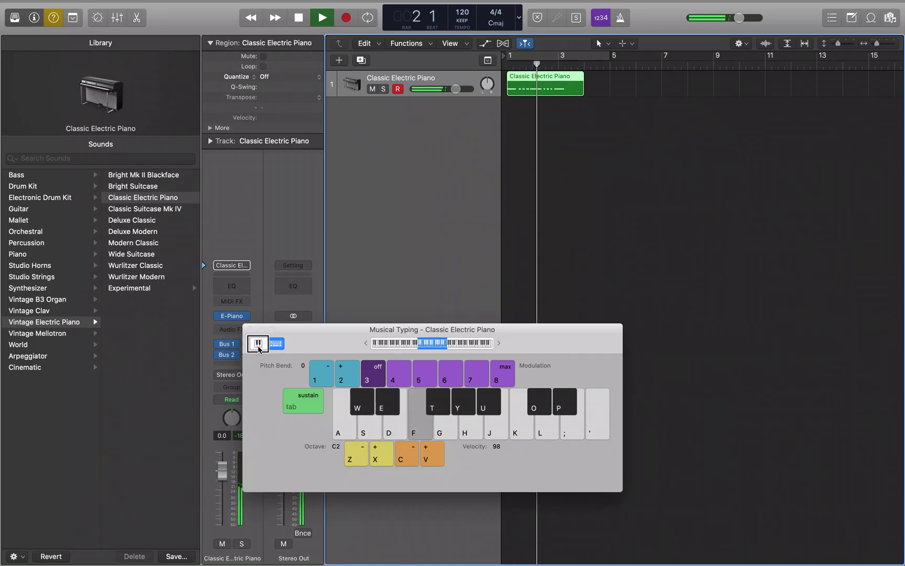
key("space")
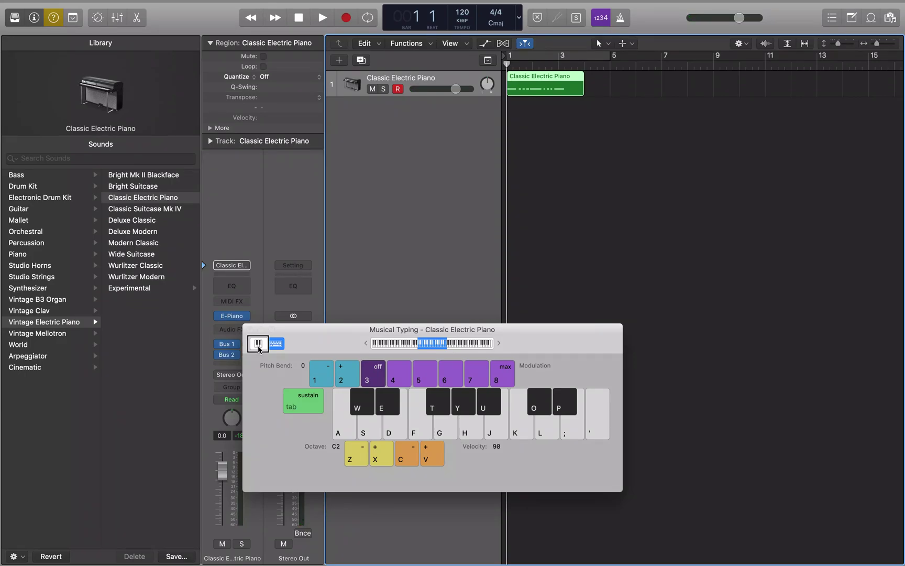
- Quantize the recorded Classic Electric Piano region to 1/16 Note and play it back
key("q")
key("space")
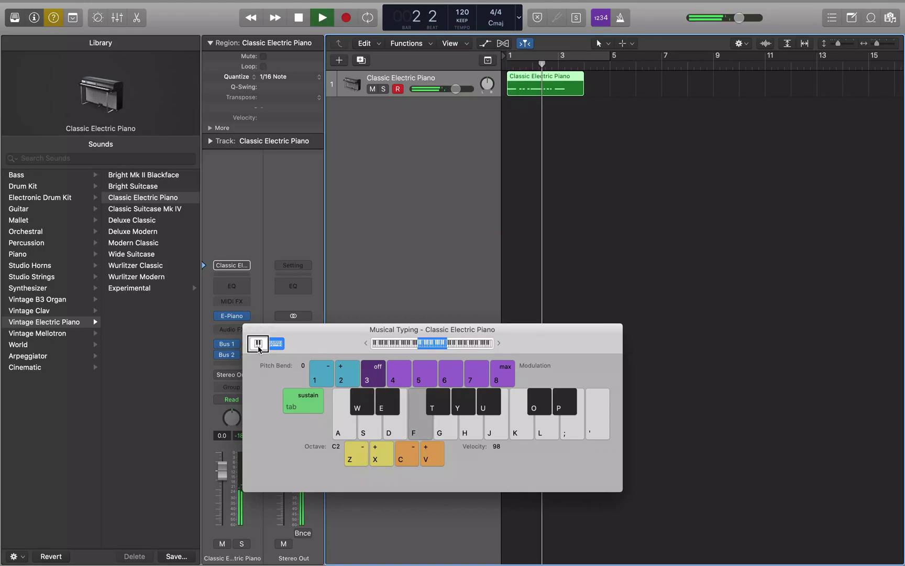
key("space")
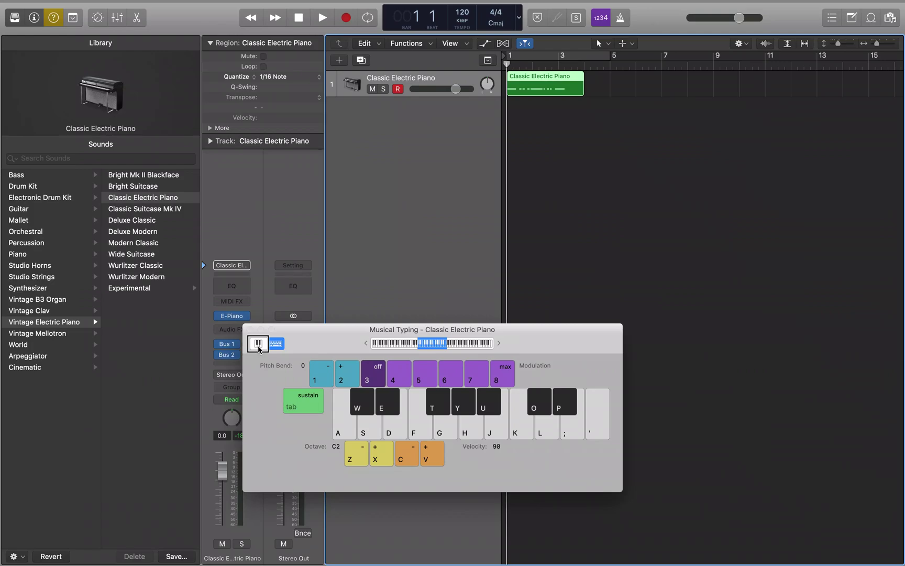
- Turn off Simple Mode in the project's metronome settings, go through the click options and close the settings
left_click(16, 9)
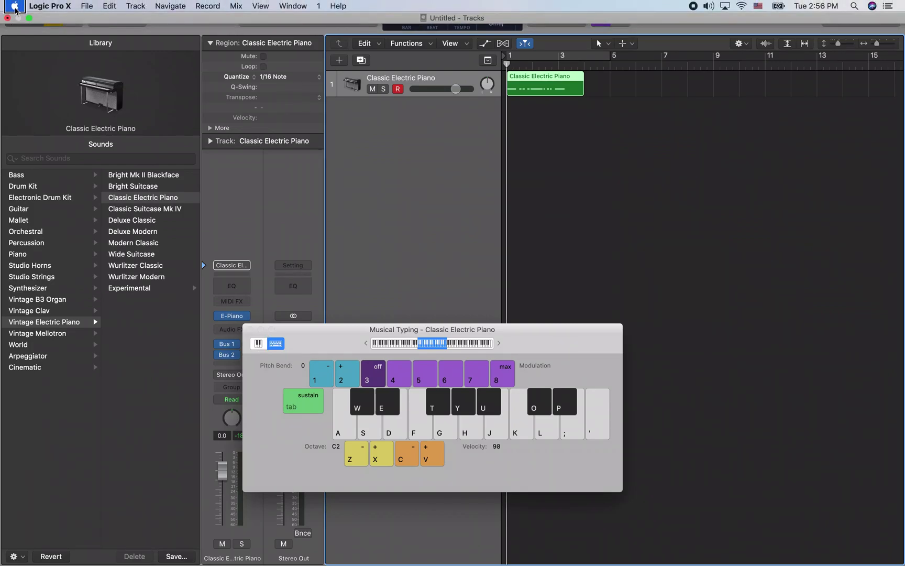
mouse_move(209, 10)
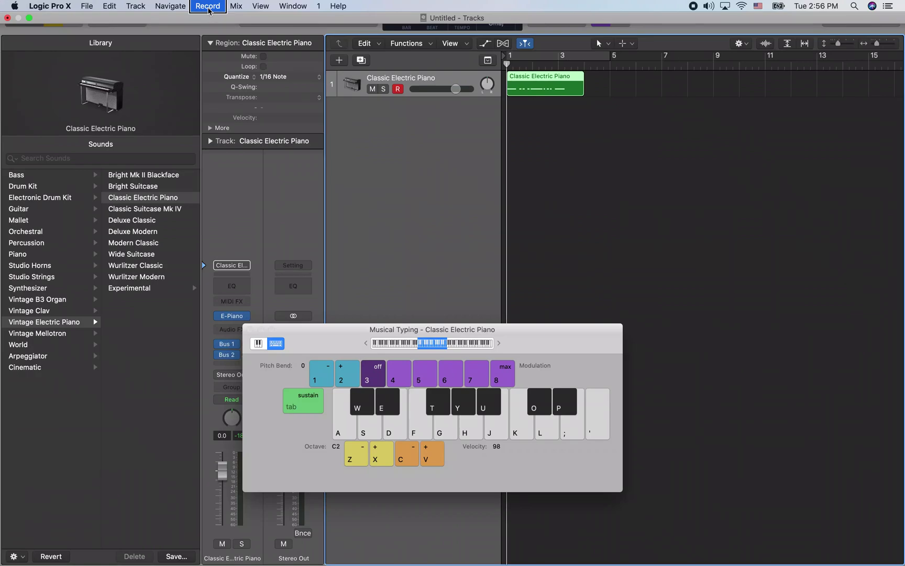
left_click(208, 5)
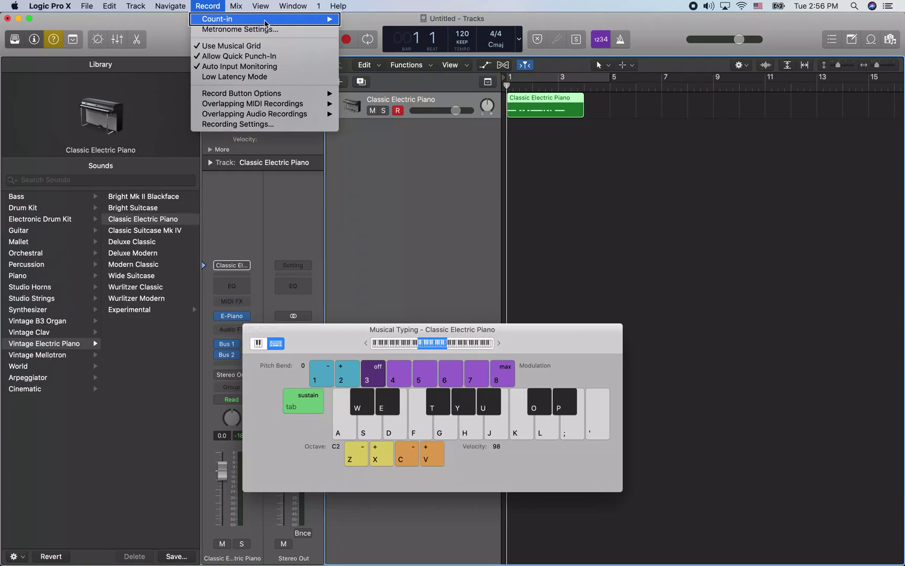
mouse_move(266, 24)
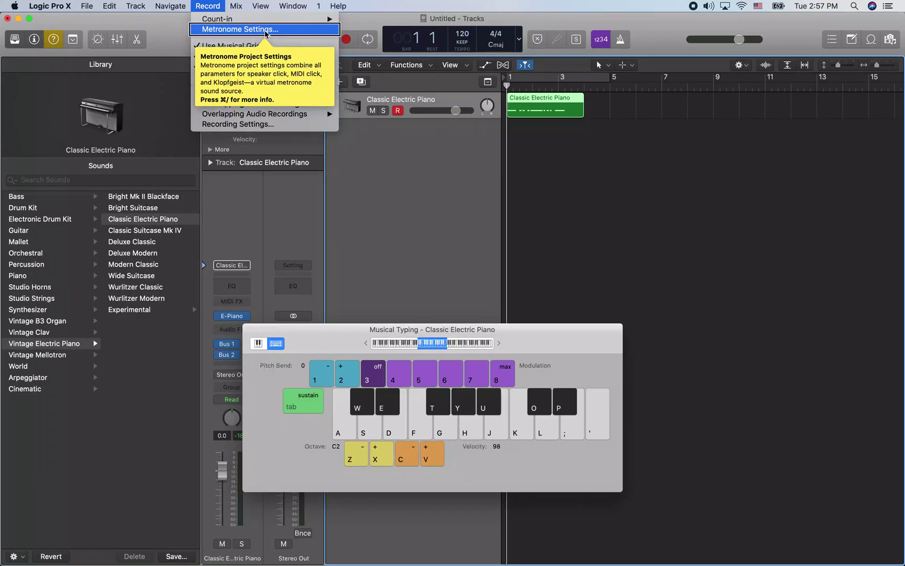
left_click(265, 30)
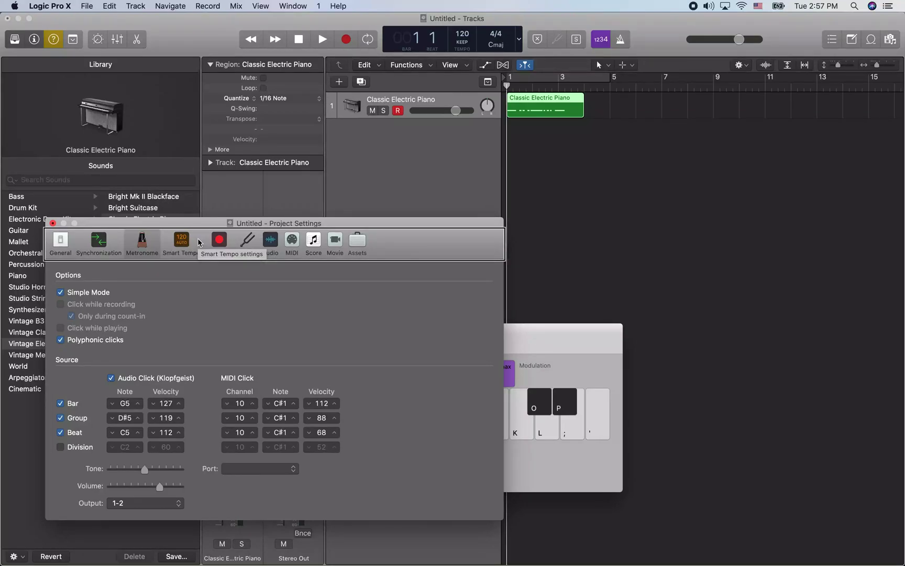
key("ctrl+alt+Right")
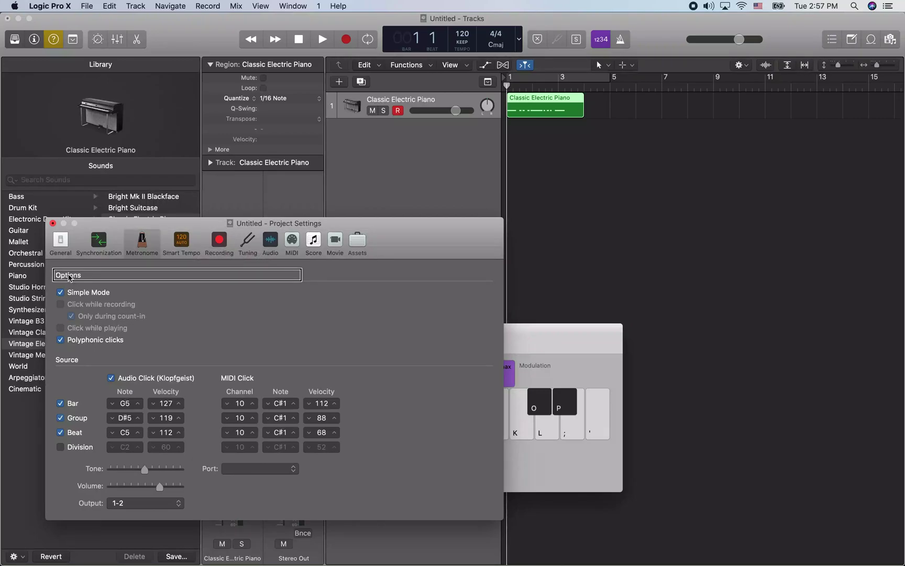
key("ctrl+alt+Right")
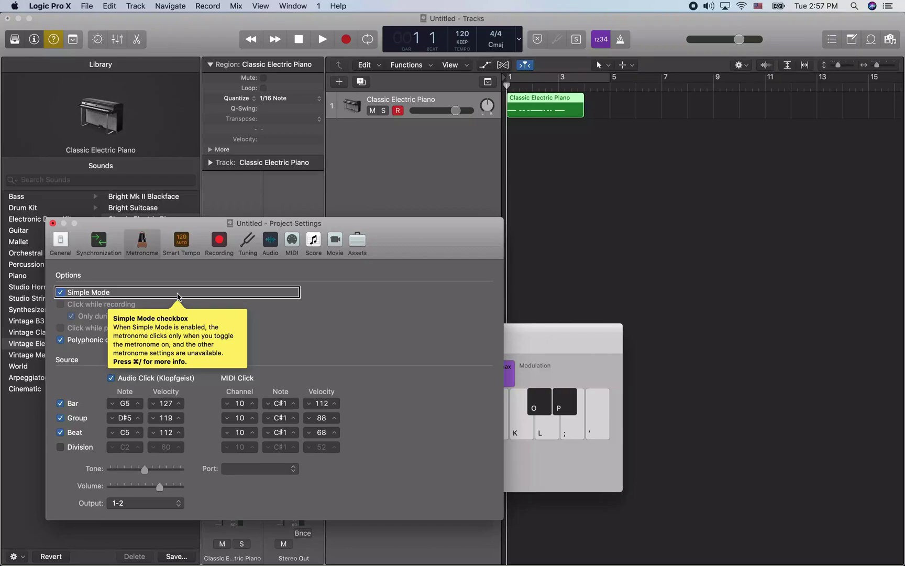
key("ctrl+alt+space")
key("ctrl+alt+Right")
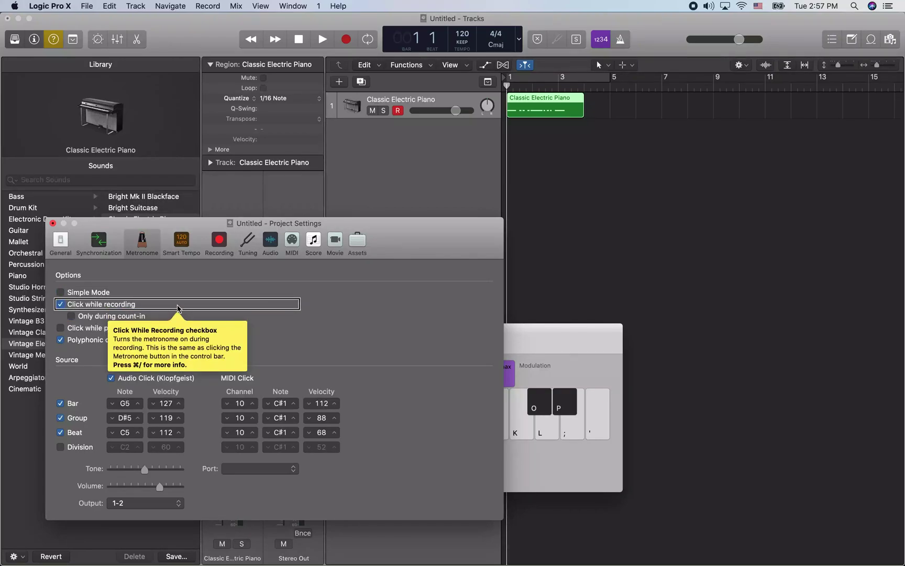
key("ctrl+alt+Right")
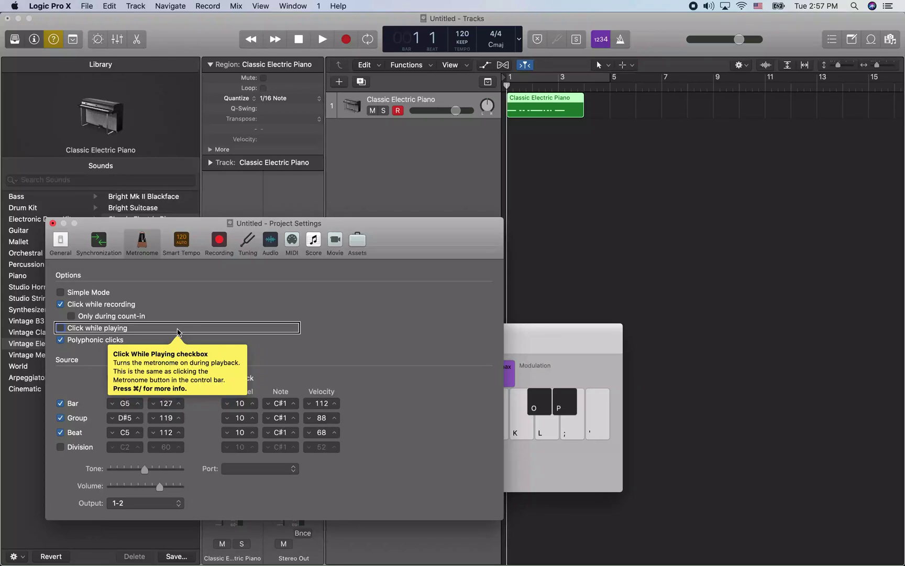
key("super+w")
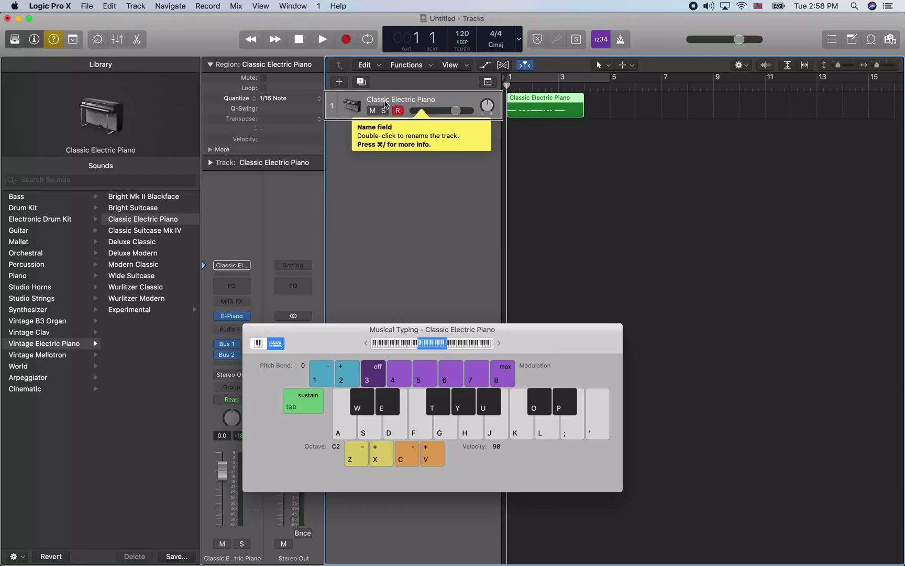
- Hide Musical Typing, show and hide the track automation, and bring Musical Typing back
key("super+k")
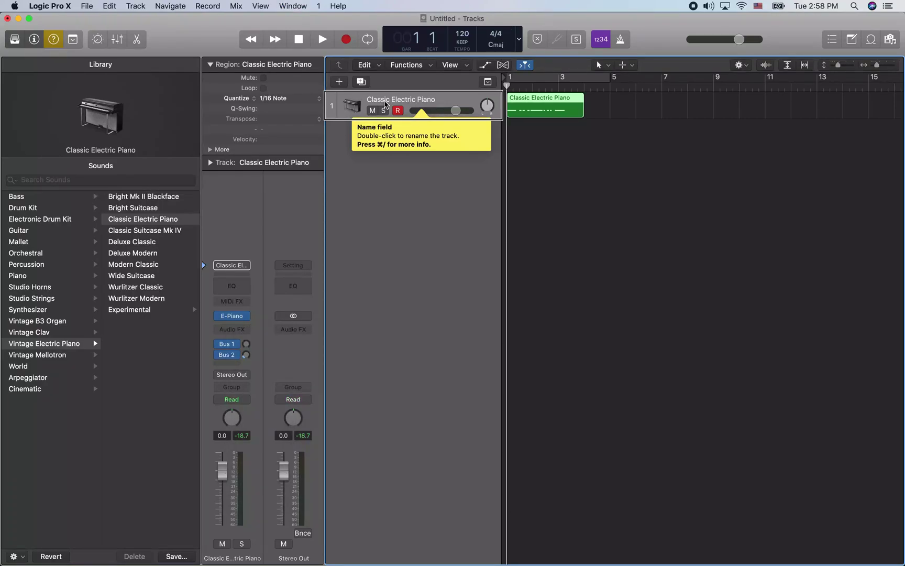
key("a")
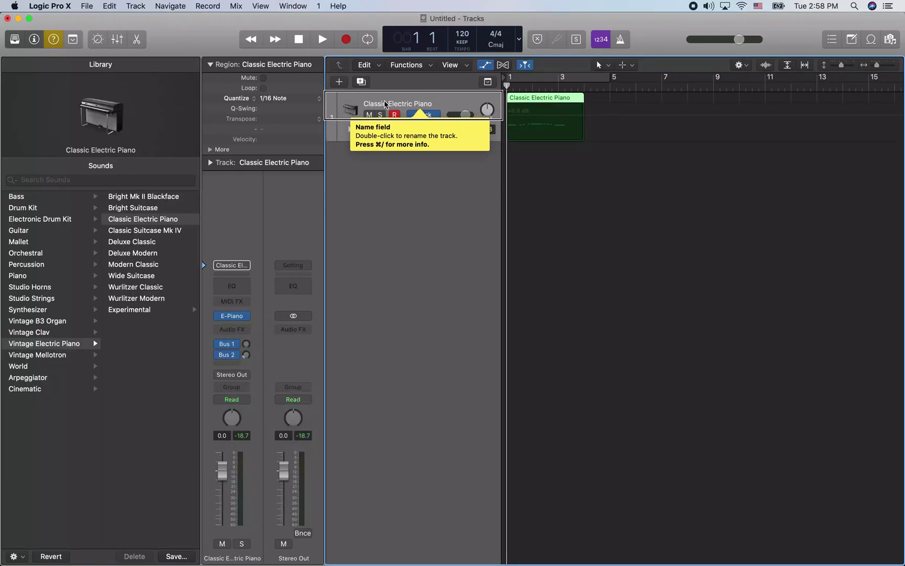
key("a")
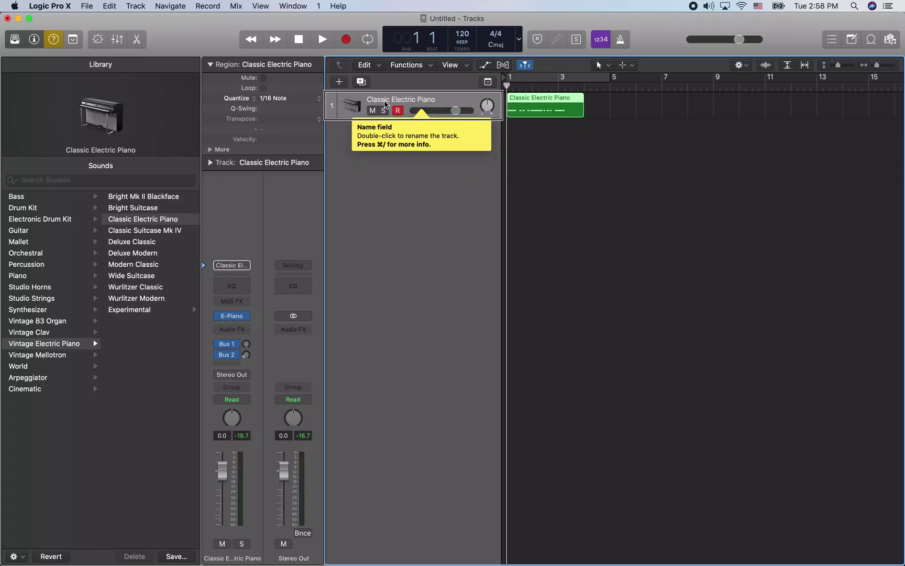
key("super+k")
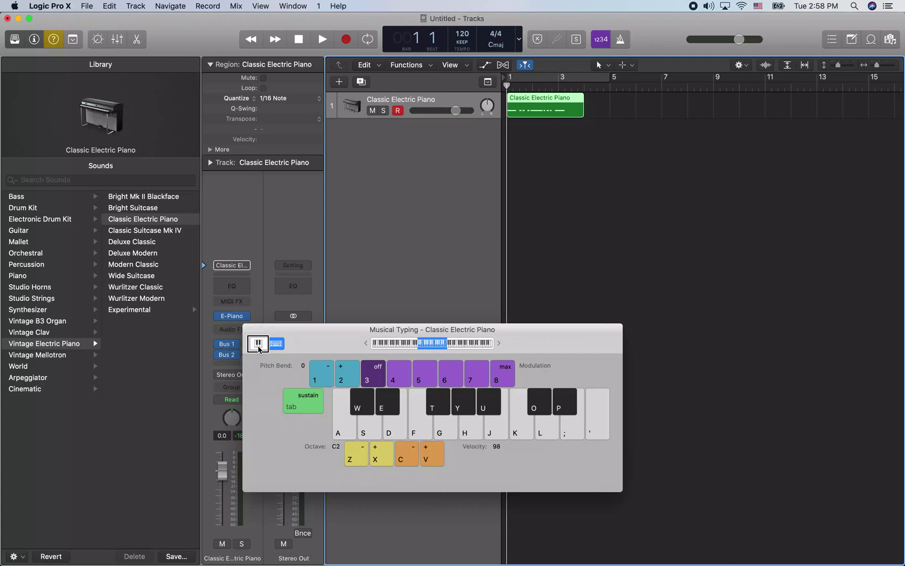
- Undo the quantization and the recording of the Classic Electric Piano region
key("w")
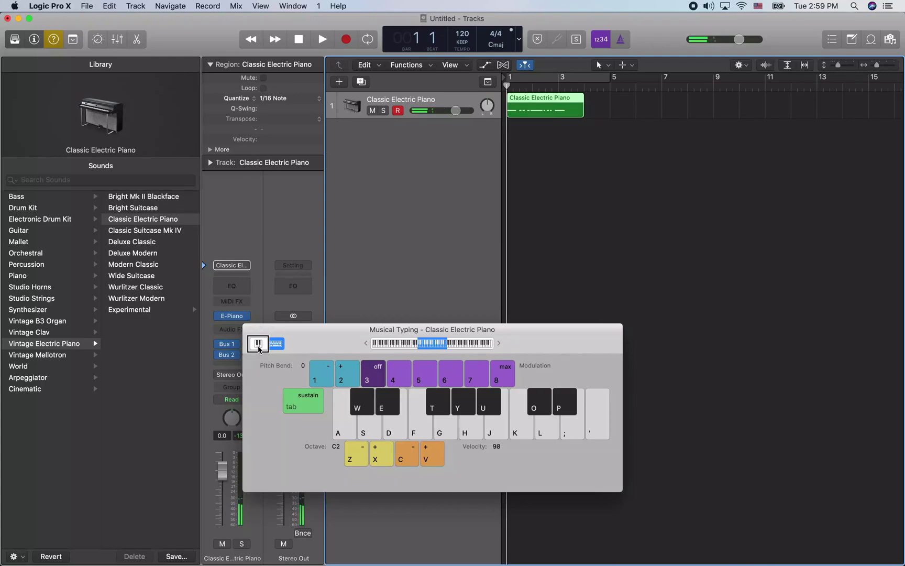
key("super+z")
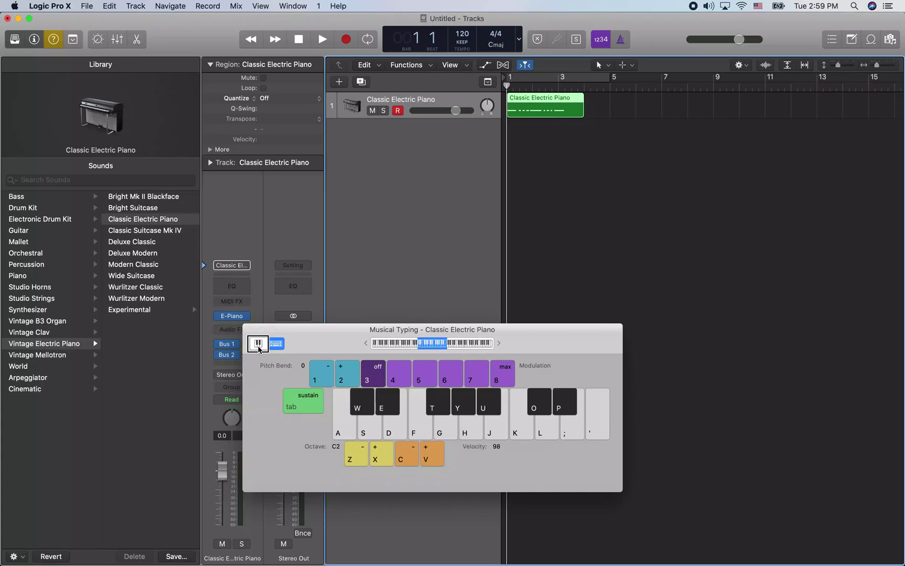
key("super+z")
- Record a new seven-bar melody in octave C2 on the Classic Electric Piano track from bar 1, and stop recording
key("r")
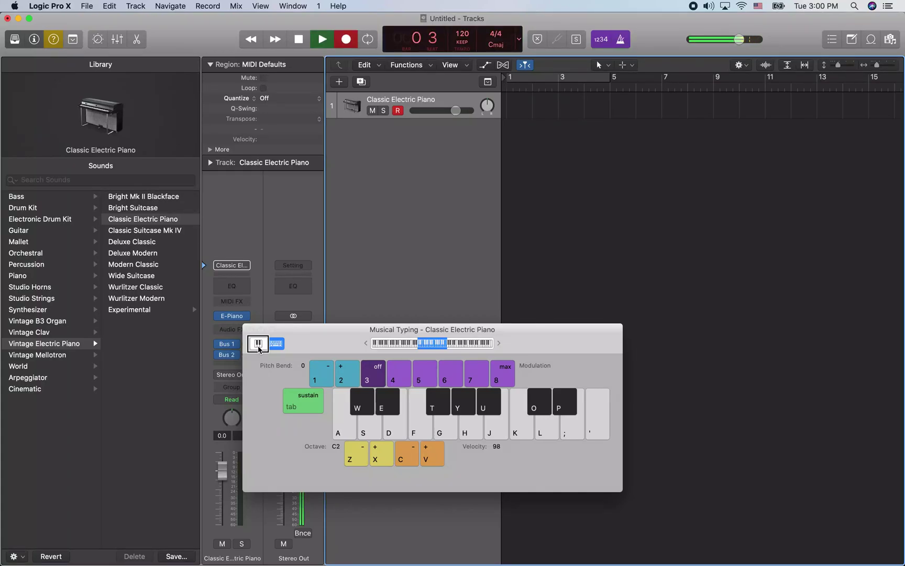
key("s")
key("s")
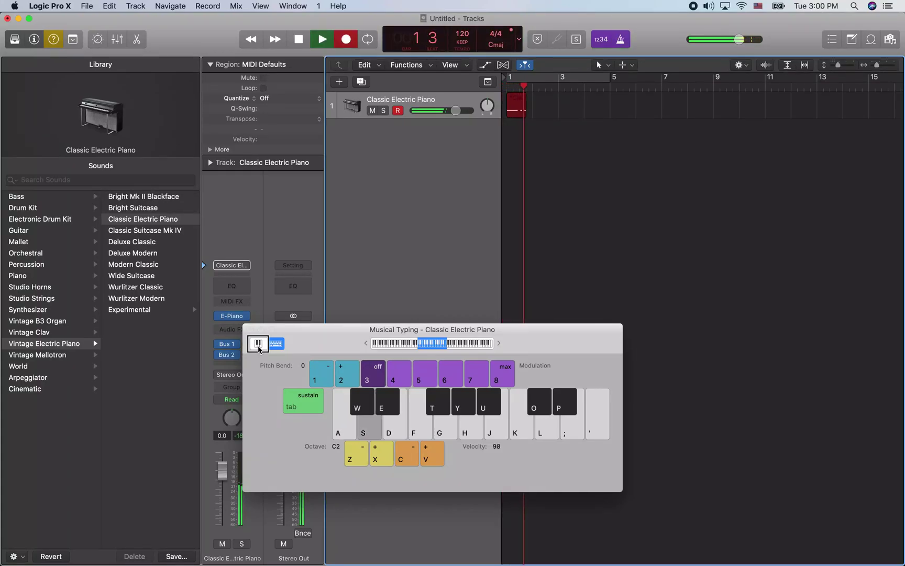
key("f")
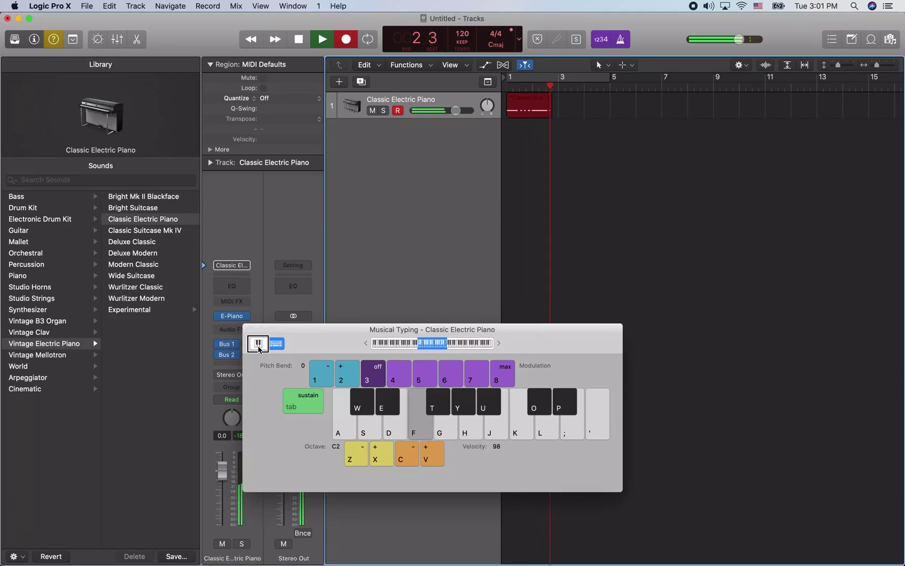
key("d")
key("a")
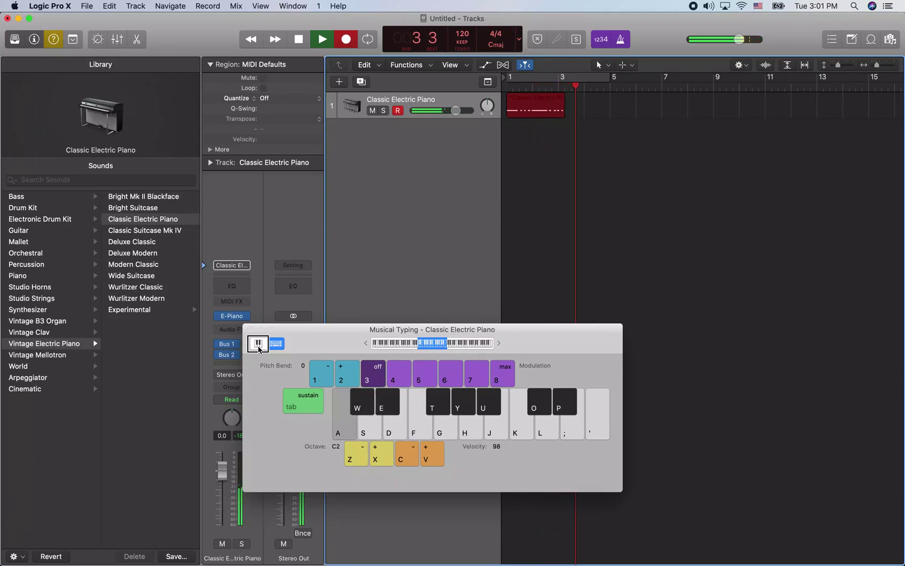
key("d")
key("d")
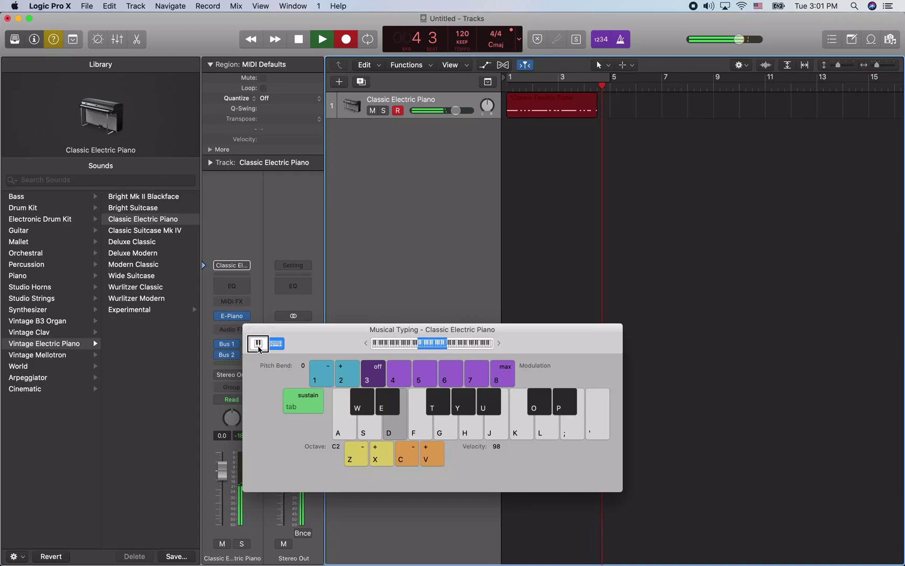
key("s")
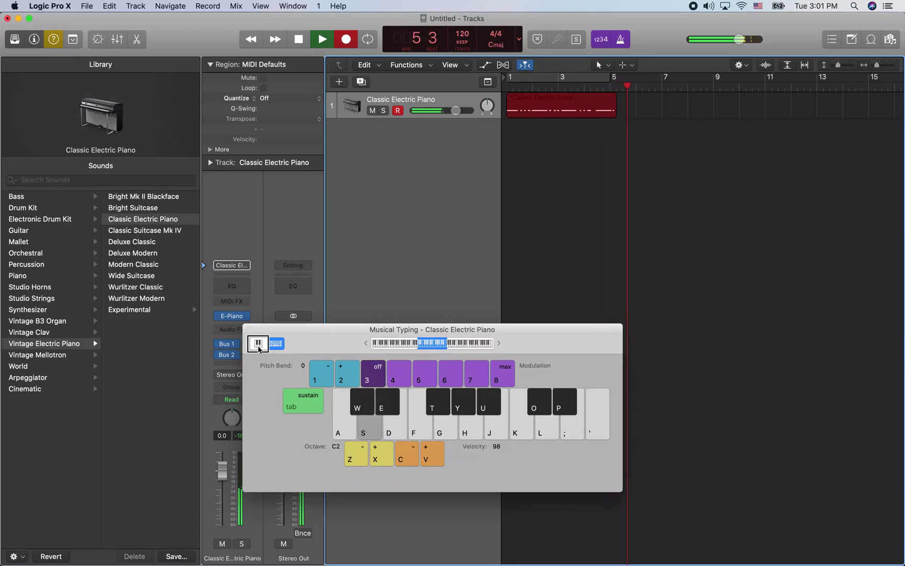
key("a")
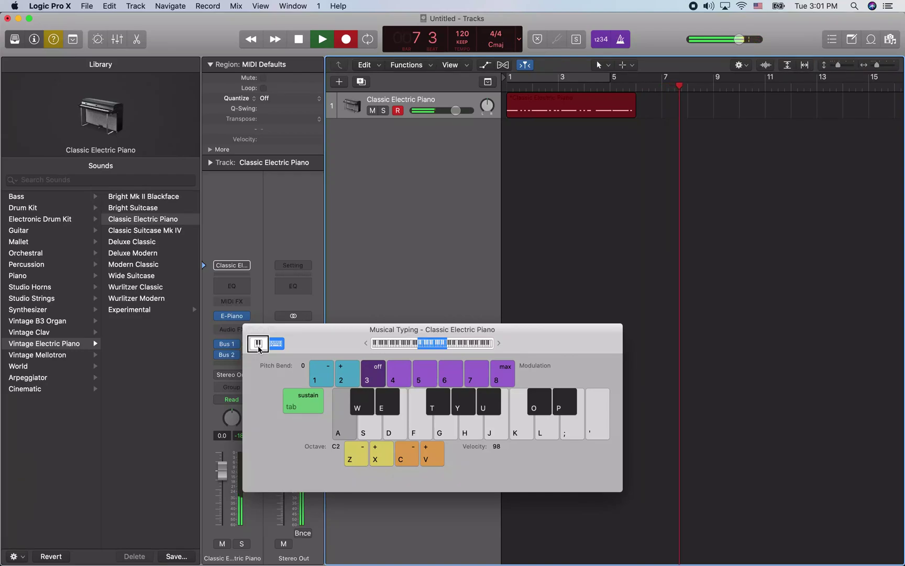
key("space")
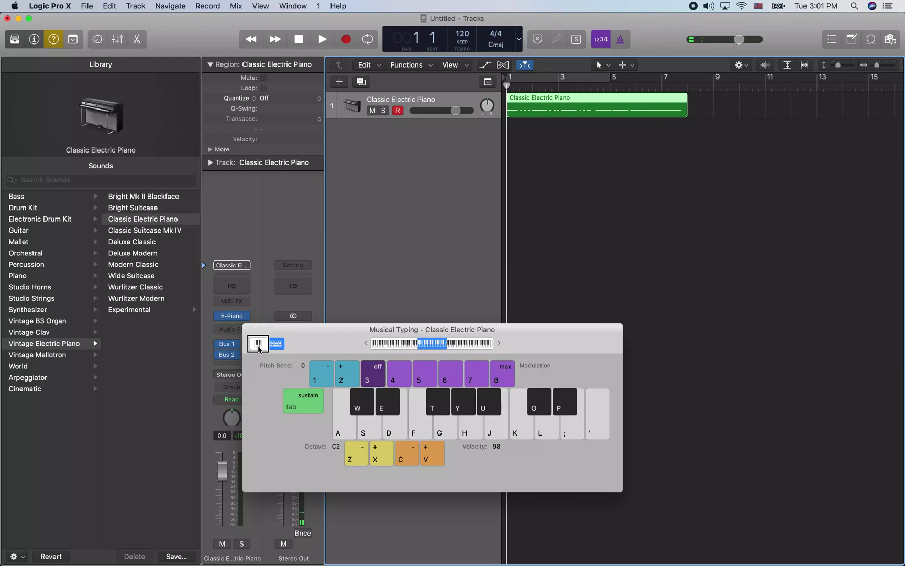
- Play back the opening of the newly recorded seven-bar region to check its timing, and stop playback
key("space")
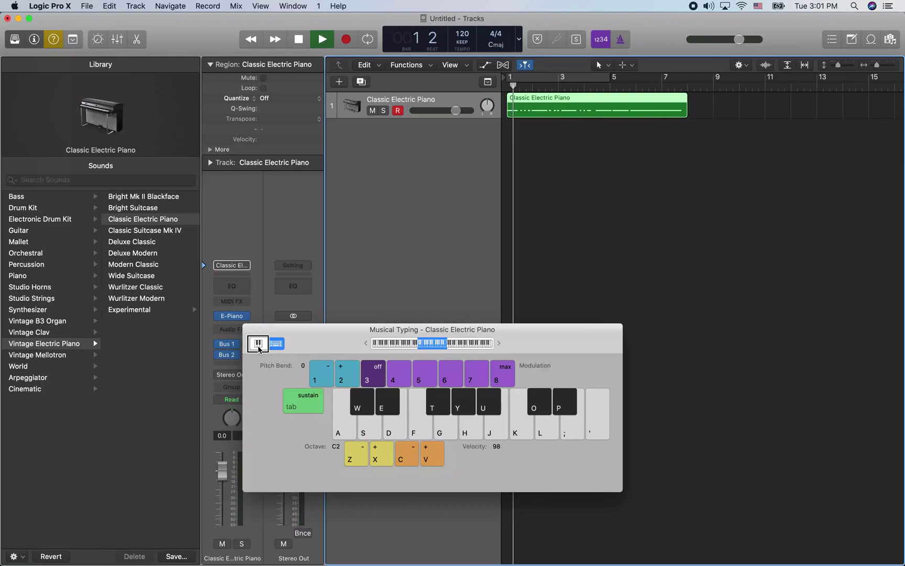
key("space")
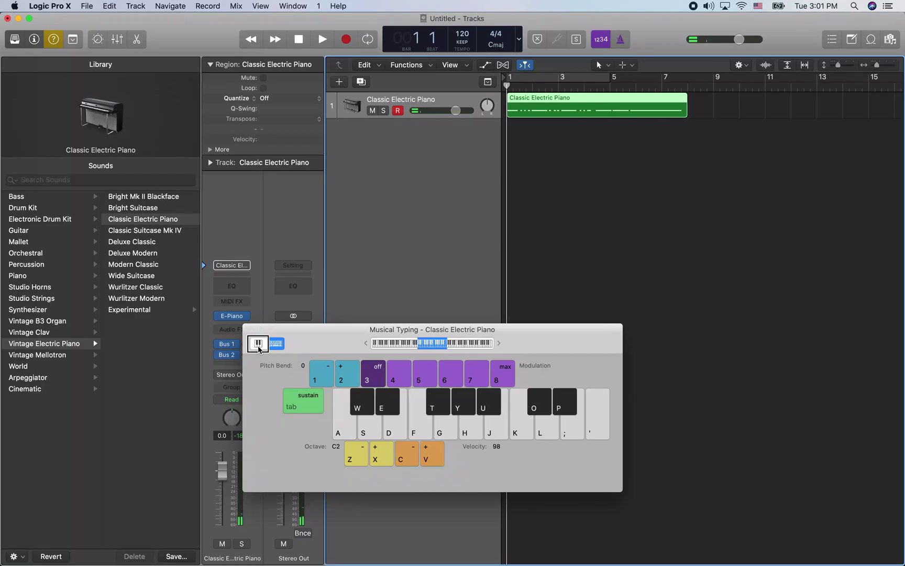
key("a")
- Quantize the new seven-bar region to 1/16 Note, play it back from the start and stop playback
key("q")
key("space")
key("a")
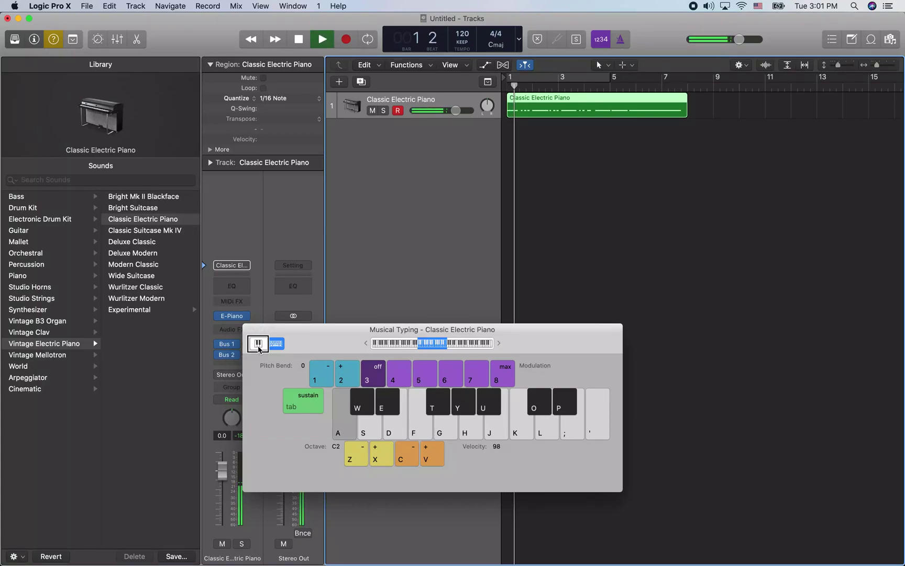
key("s")
key("d")
key("f")
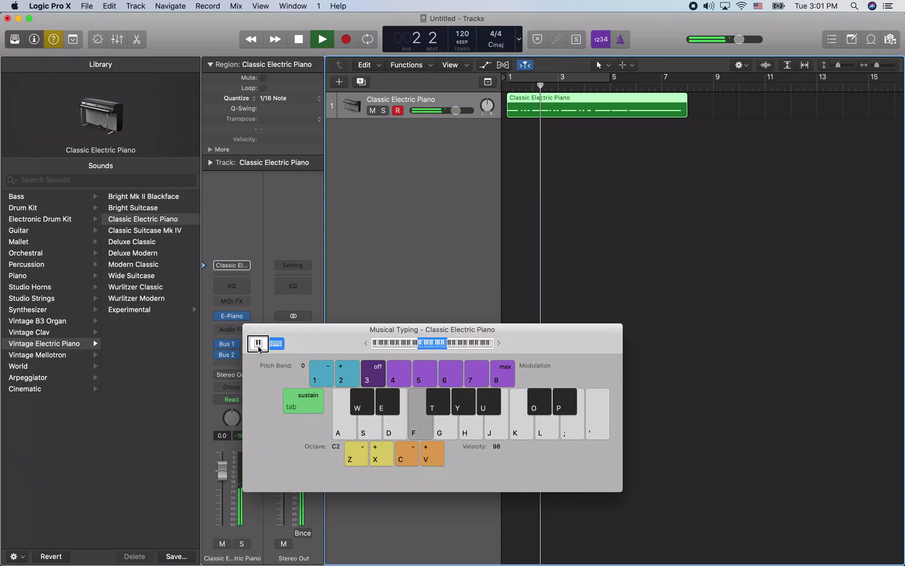
key("s")
key("a")
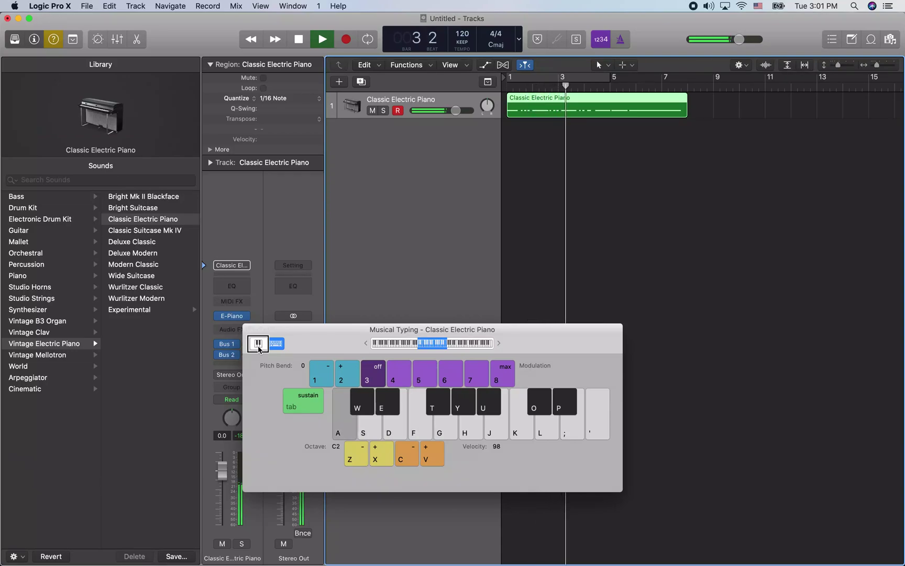
key("d")
key("d")
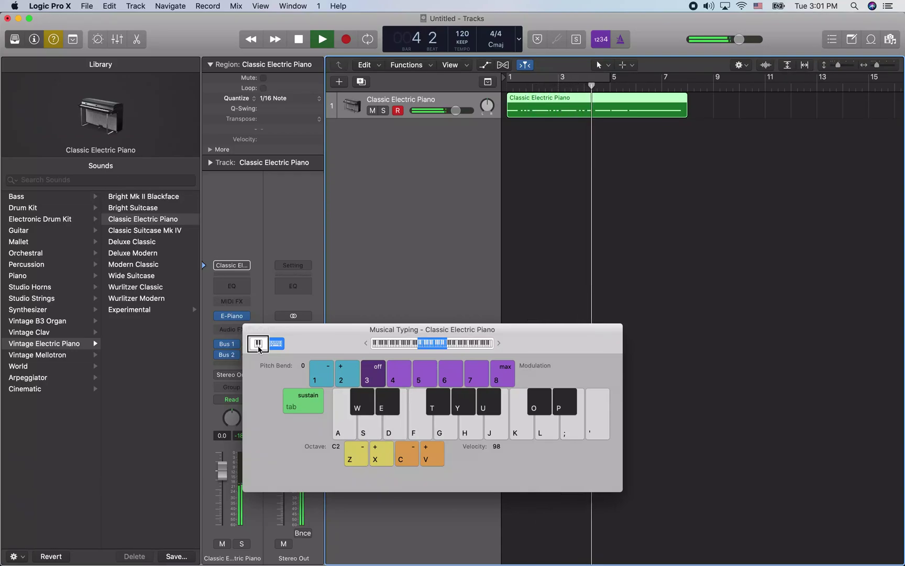
key("w")
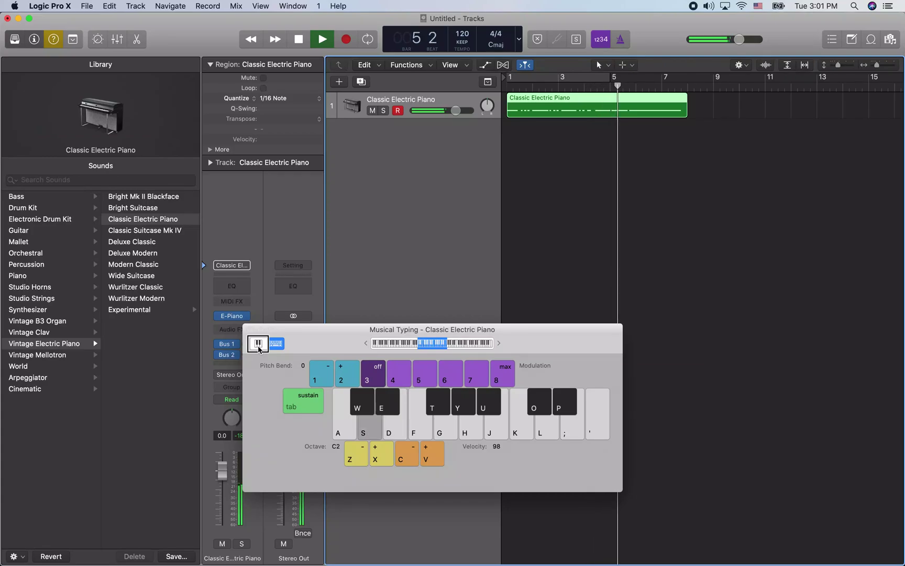
key("space")
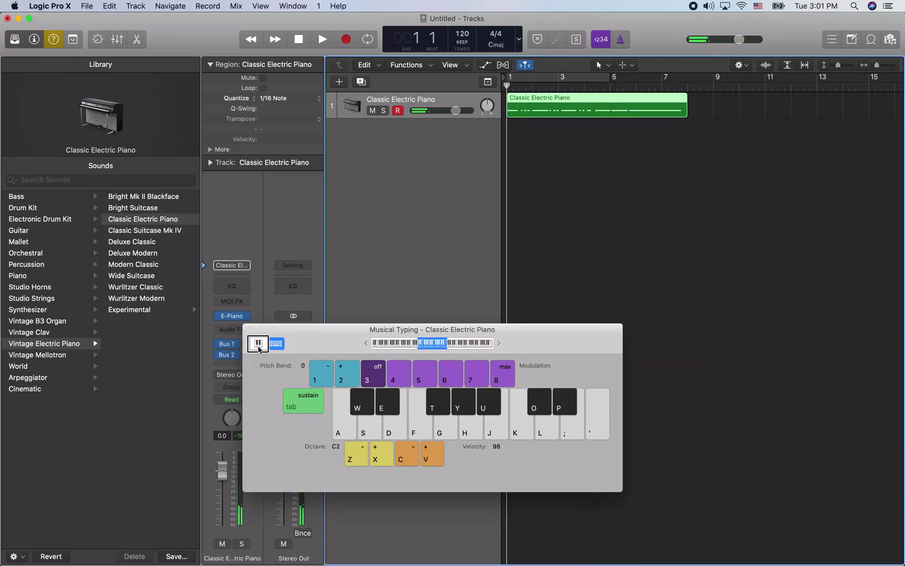
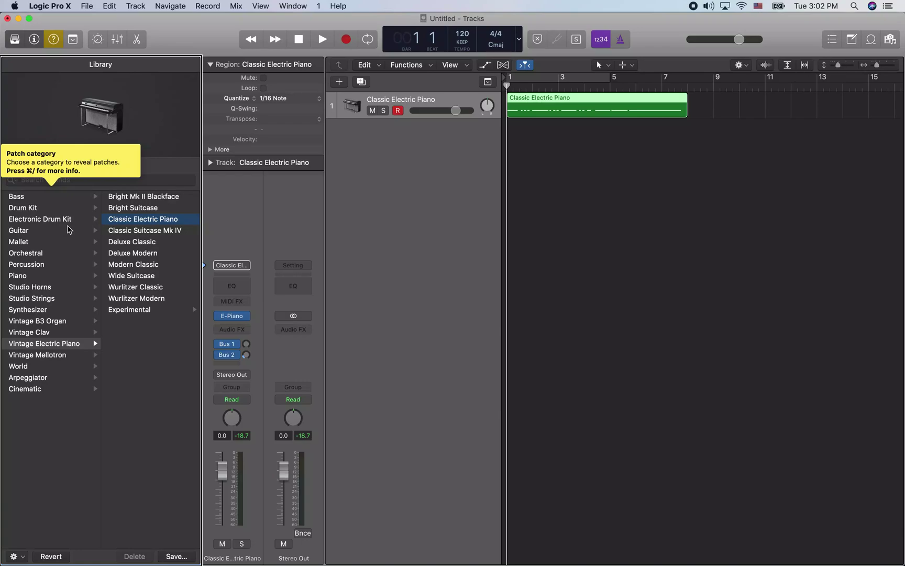
- Browse the Library's patch categories from Drum Kit through Guitar, Mallet, Orchestral and Percussion to Piano
left_click(101, 151)
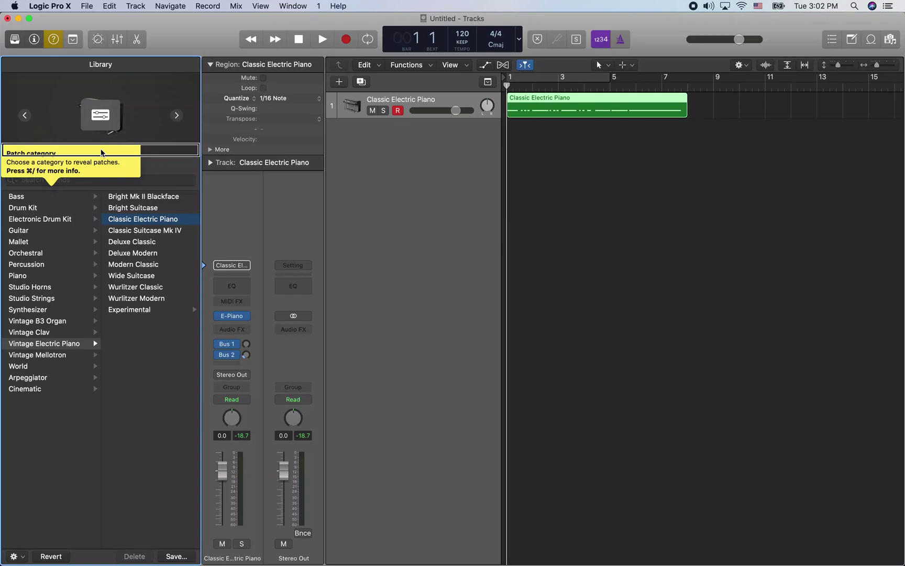
key("Escape")
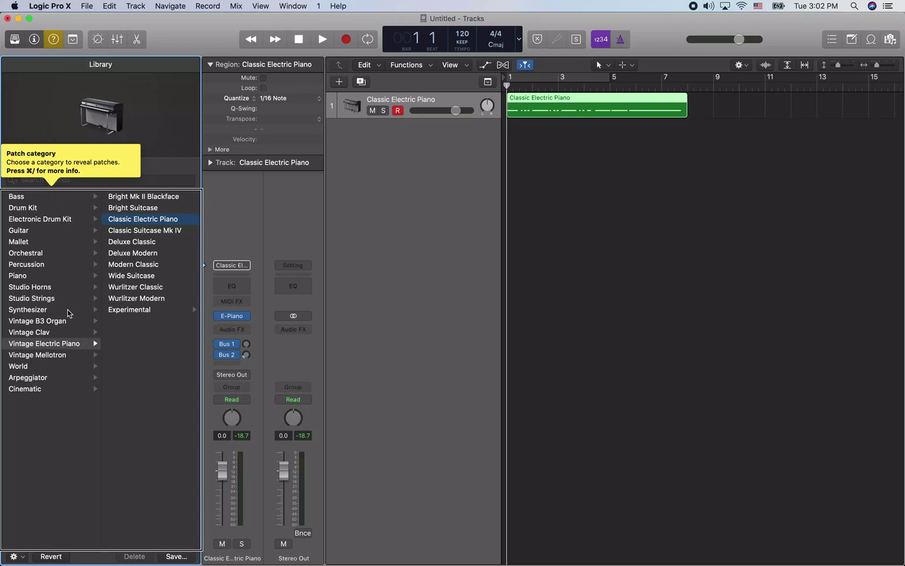
left_click(53, 346)
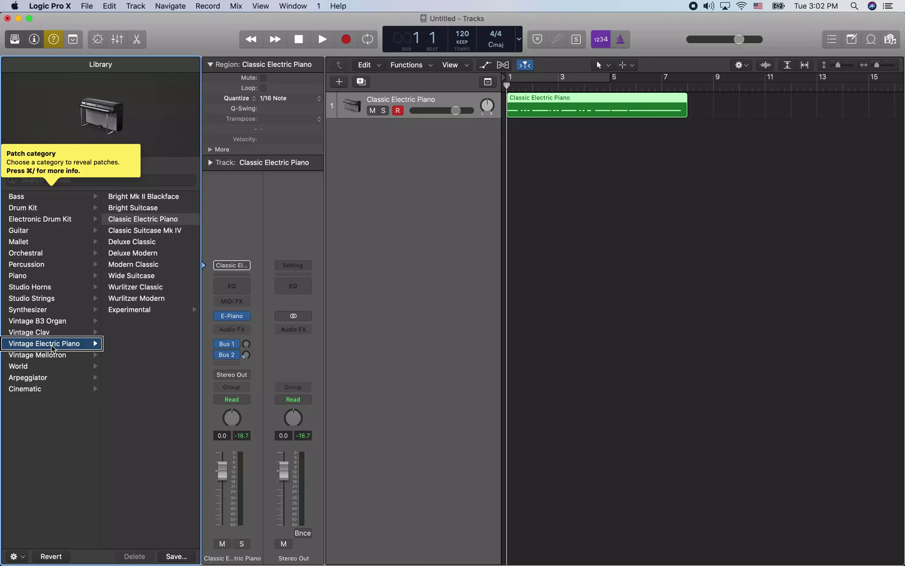
left_click(53, 210)
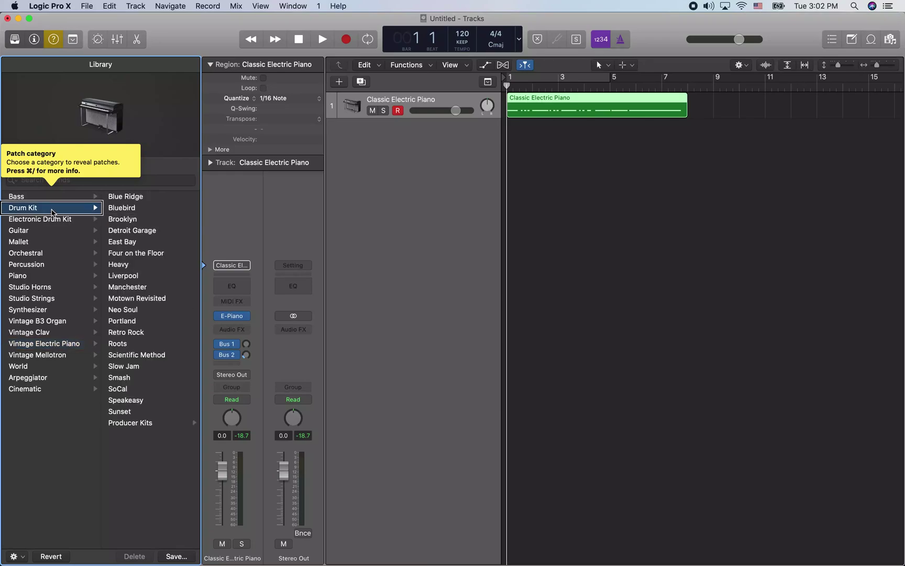
left_click(53, 220)
left_click(53, 230)
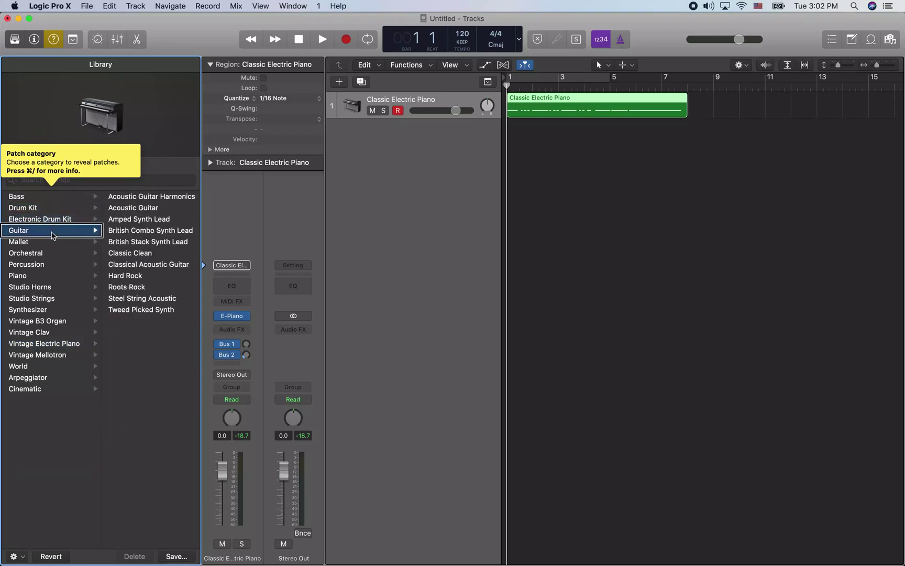
left_click(52, 242)
left_click(52, 253)
left_click(53, 265)
left_click(53, 276)
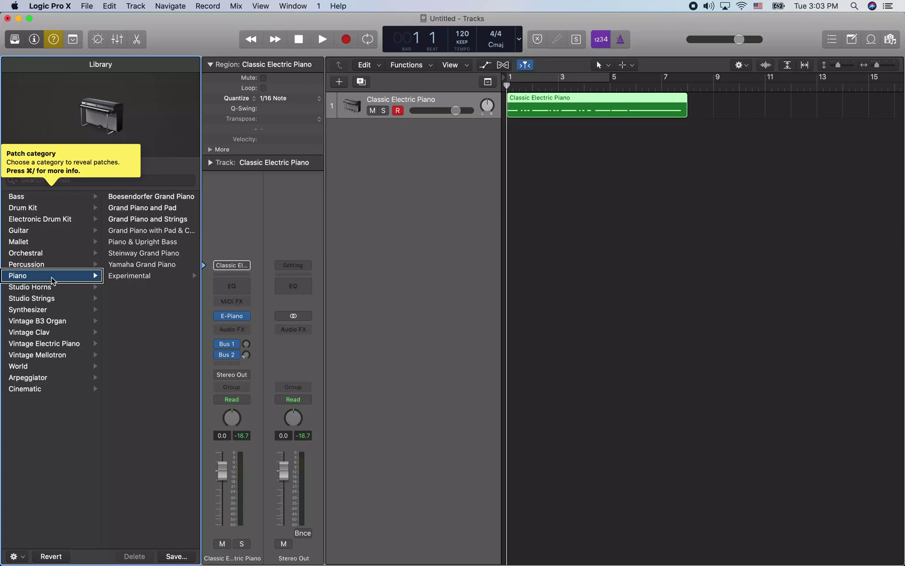
- Load the Boesendorfer Grand Piano patch on the track, play back the region with it and stop playback
left_click(151, 197)
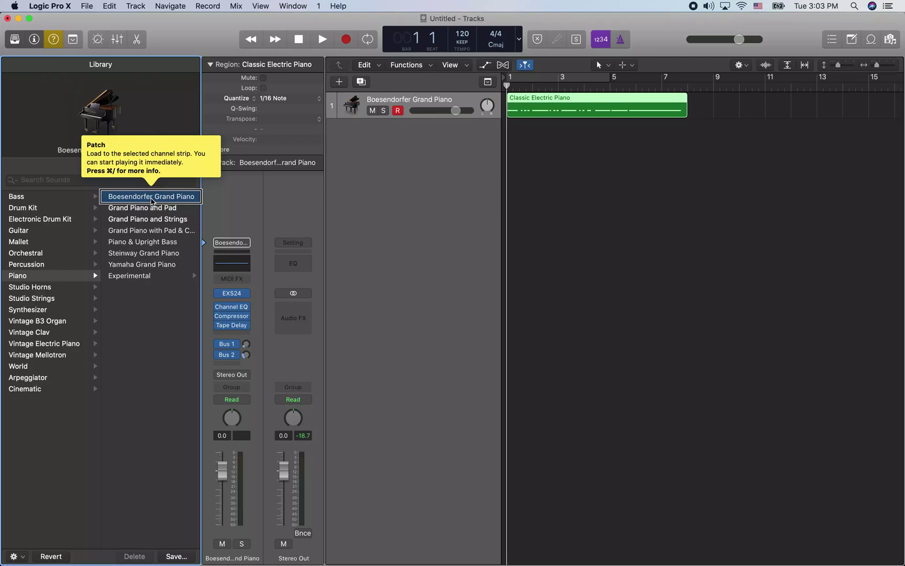
key("space")
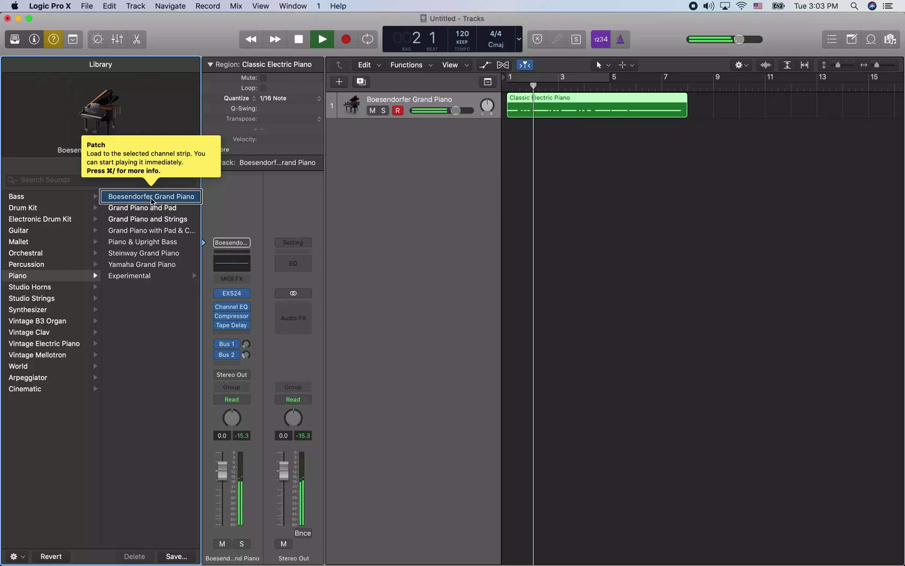
key("space")
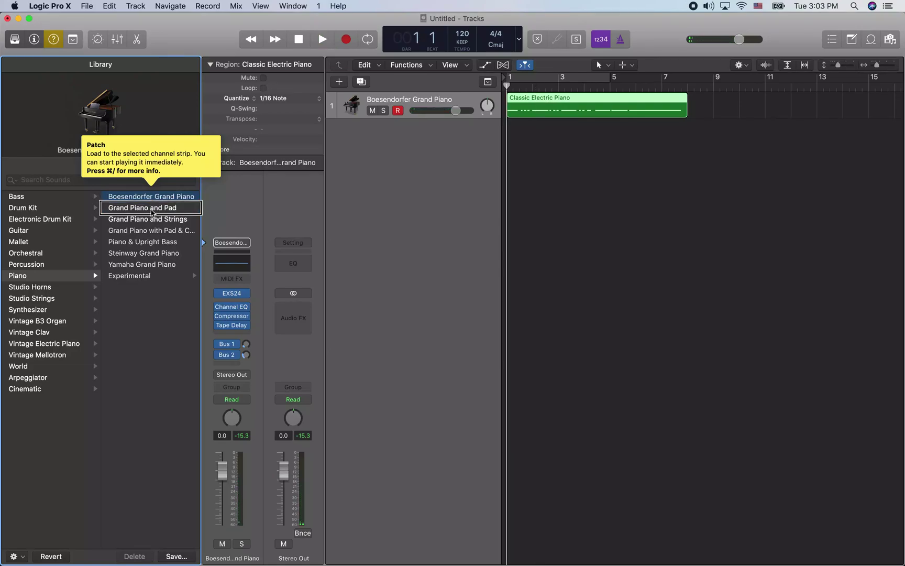
- Try the Grand Piano and Pad and Grand Piano and Strings patches, and load Grand Piano with Pad & Choir on the track
left_click(152, 212)
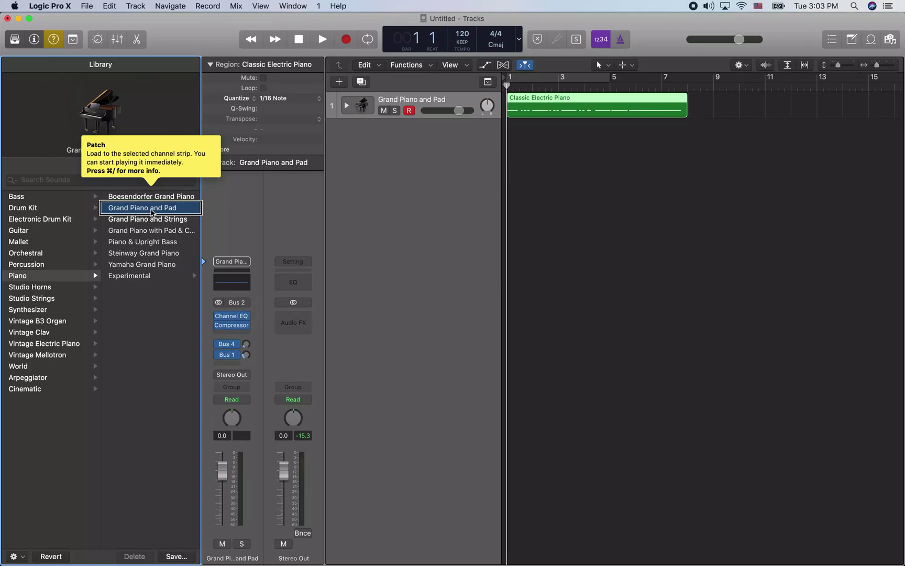
left_click(152, 220)
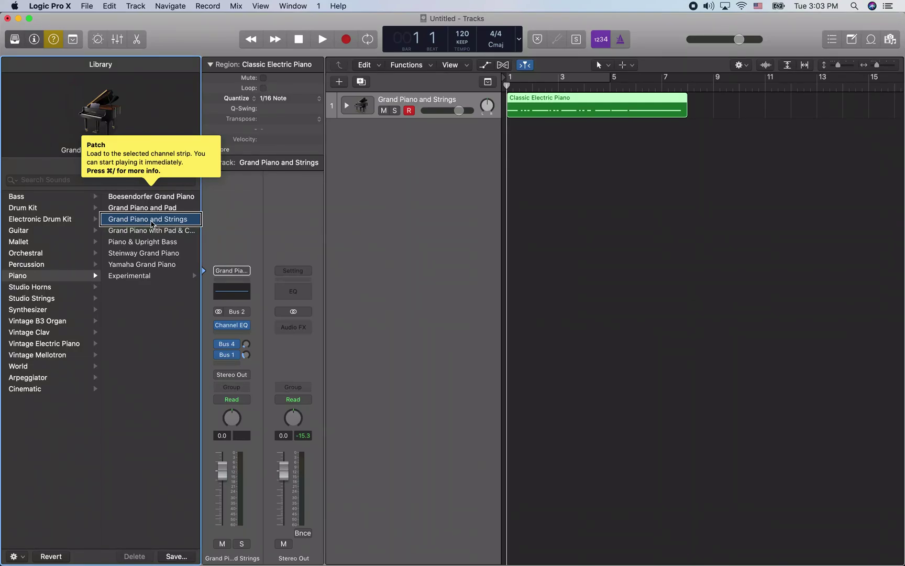
left_click(152, 231)
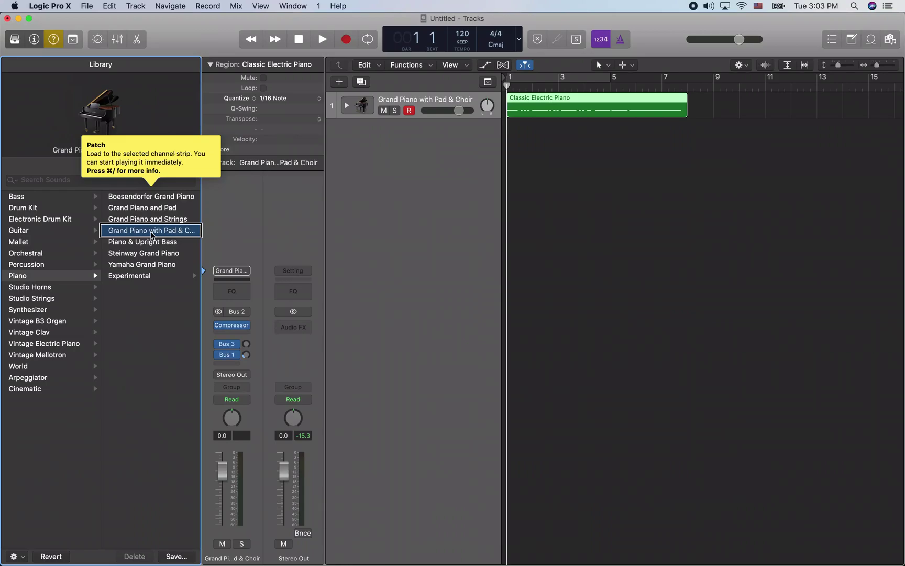
- Try the Piano & Upright Bass and Steinway Grand Piano patches on the track, playing back the region with Steinway Grand Piano
left_click(152, 243)
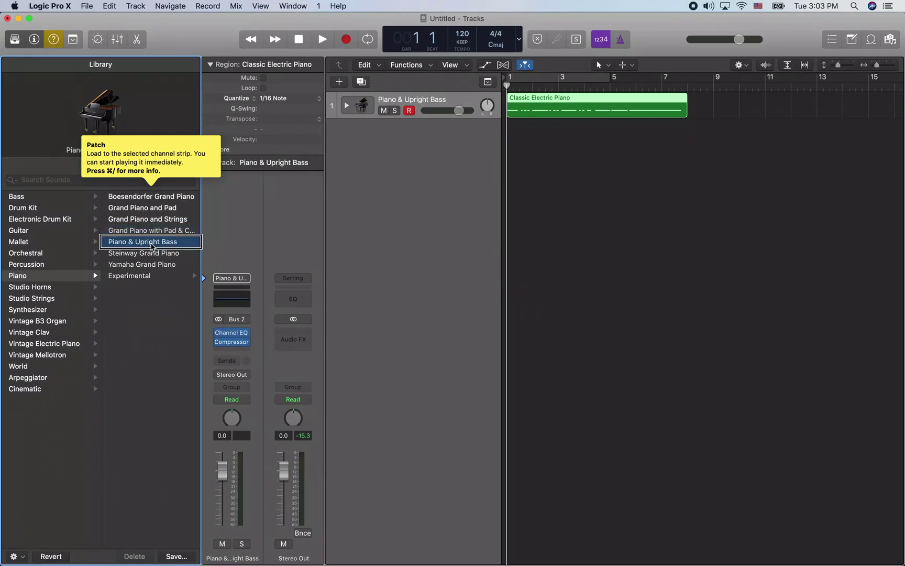
left_click(152, 255)
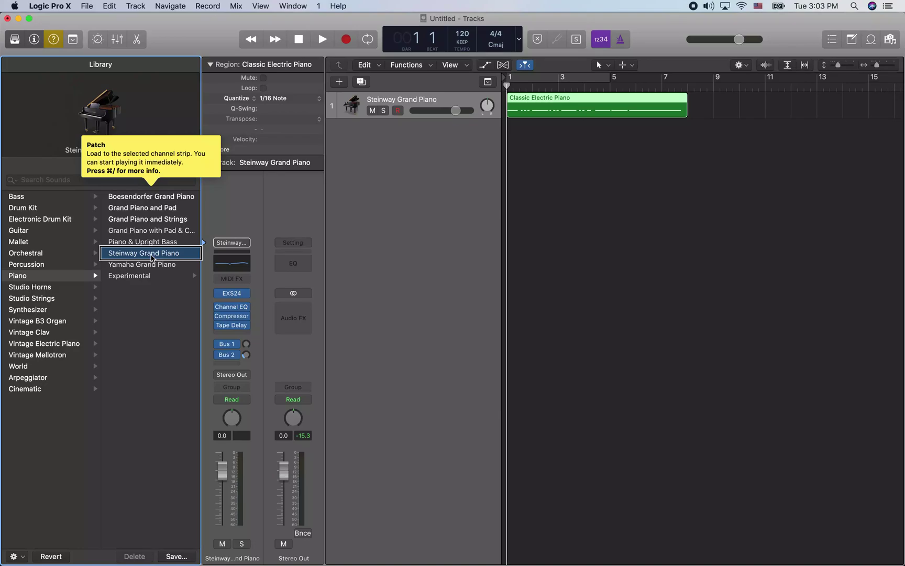
key("space")
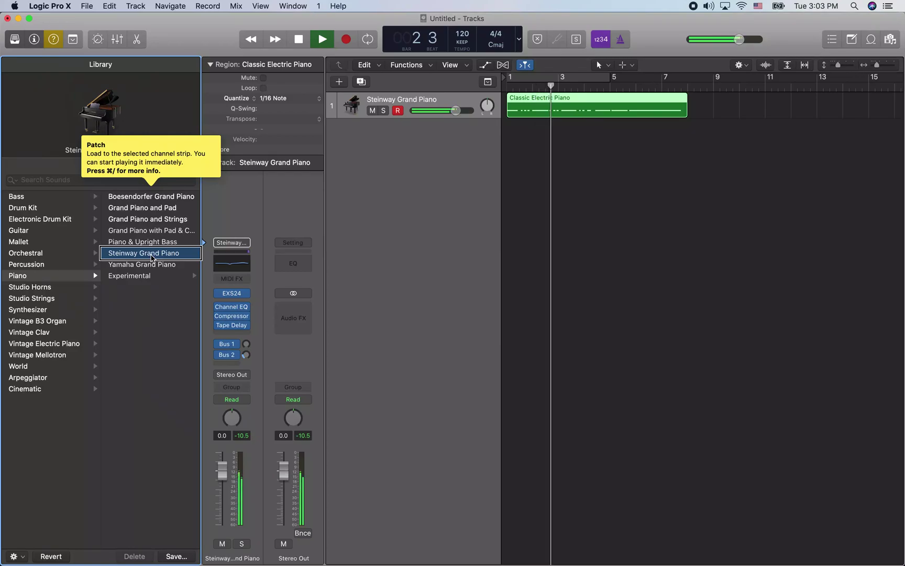
key("space")
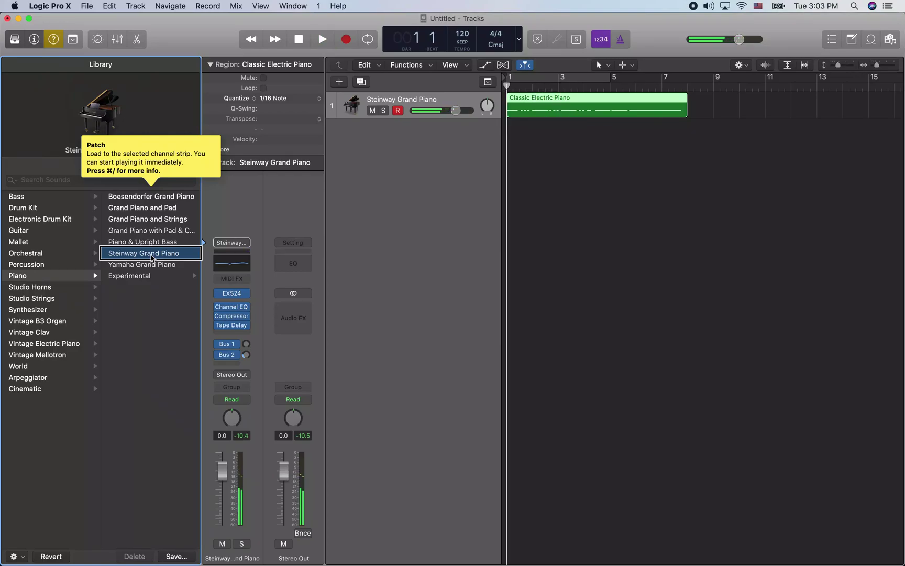
- Try the Yamaha Grand Piano patch on the track, play back the region with it and stop playback
left_click(152, 267)
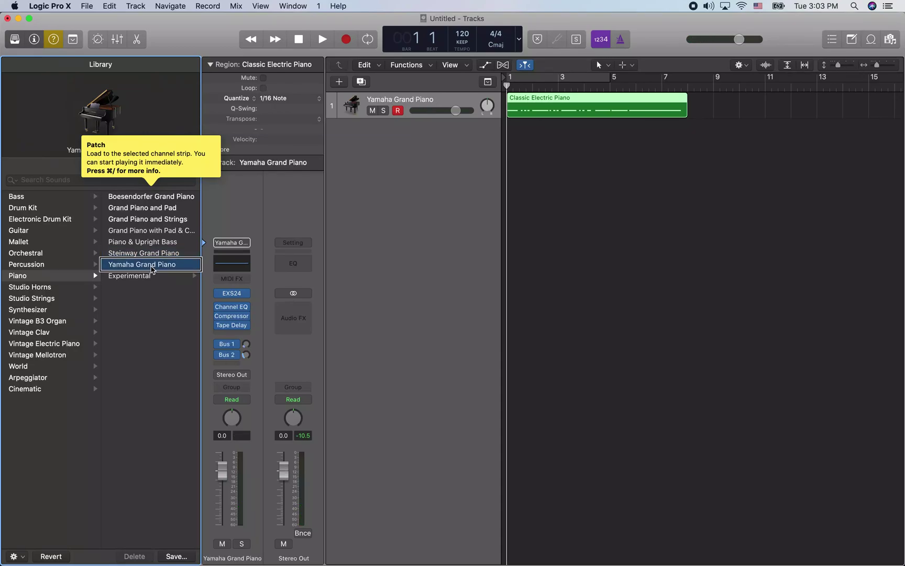
key("space")
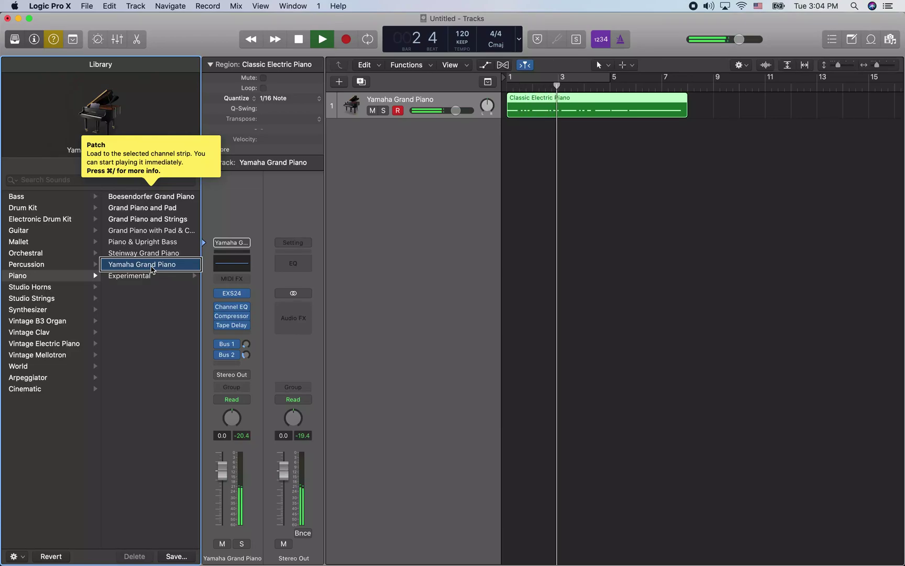
key("space")
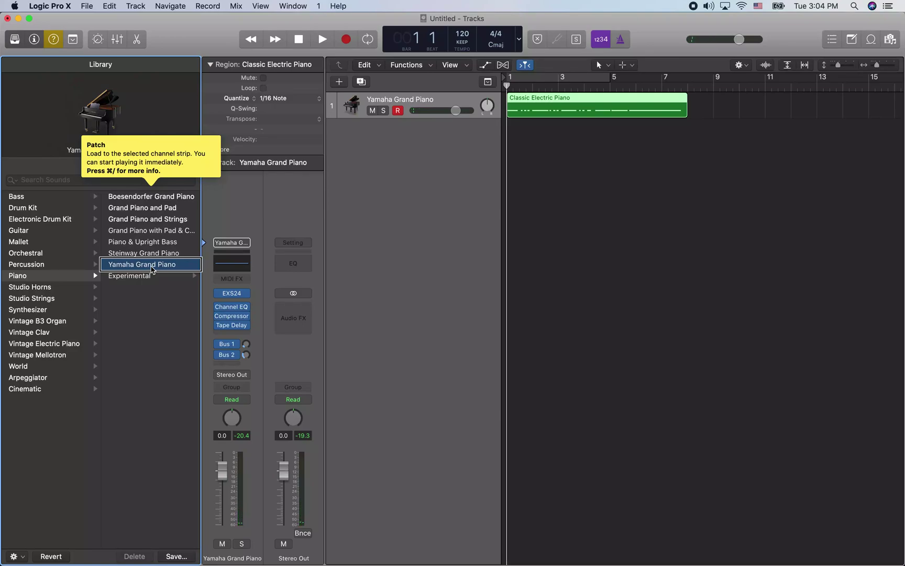
- Load the Steinway Grand Piano patch on the track and add a new software instrument track below it
left_click(152, 256)
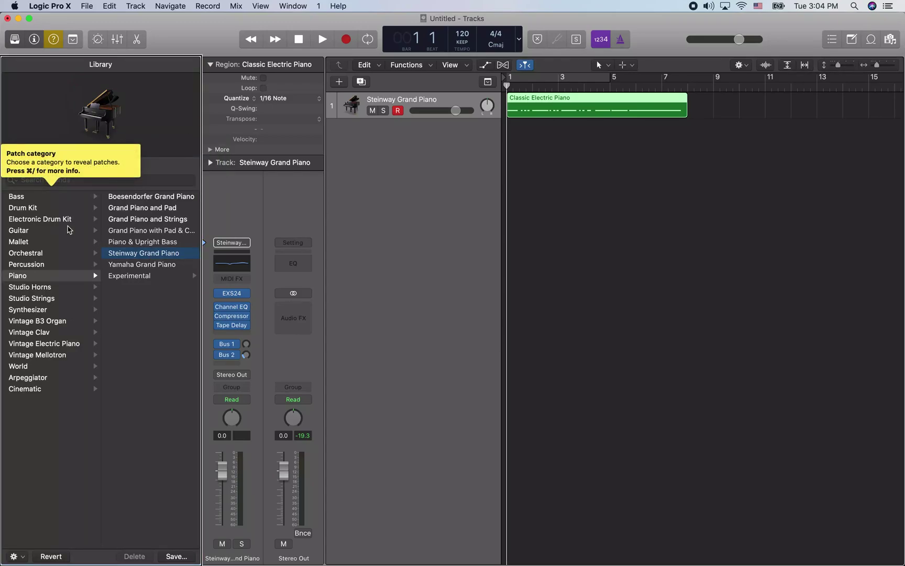
left_click(519, 229)
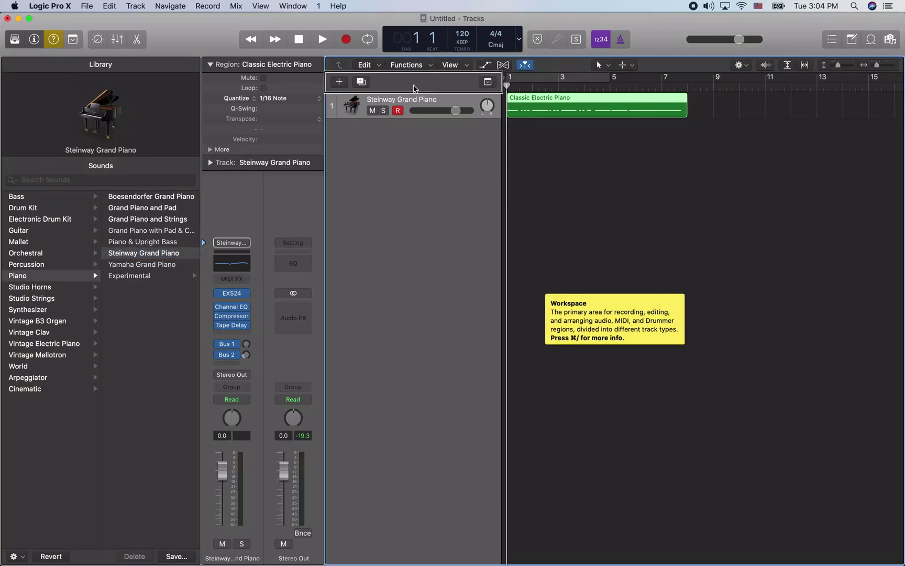
left_click(385, 104)
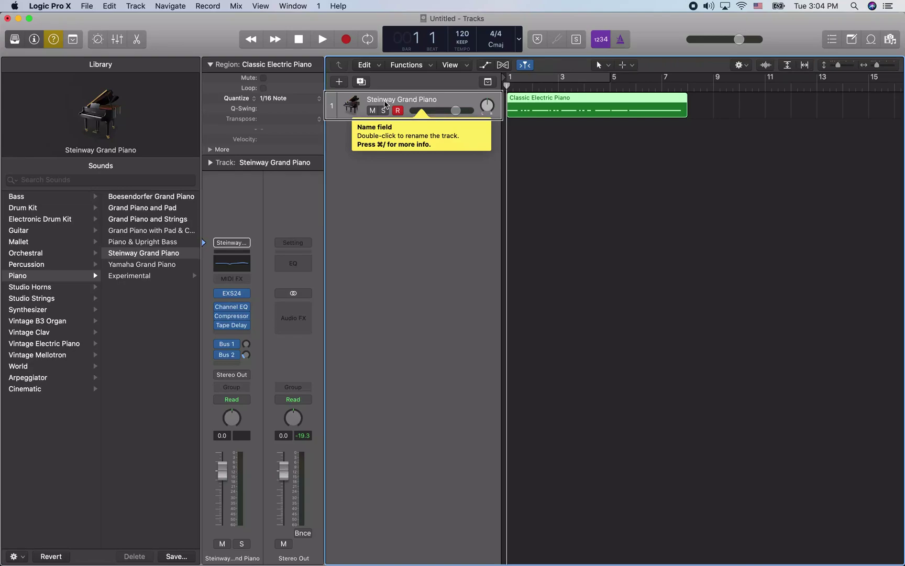
key("alt+super+s")
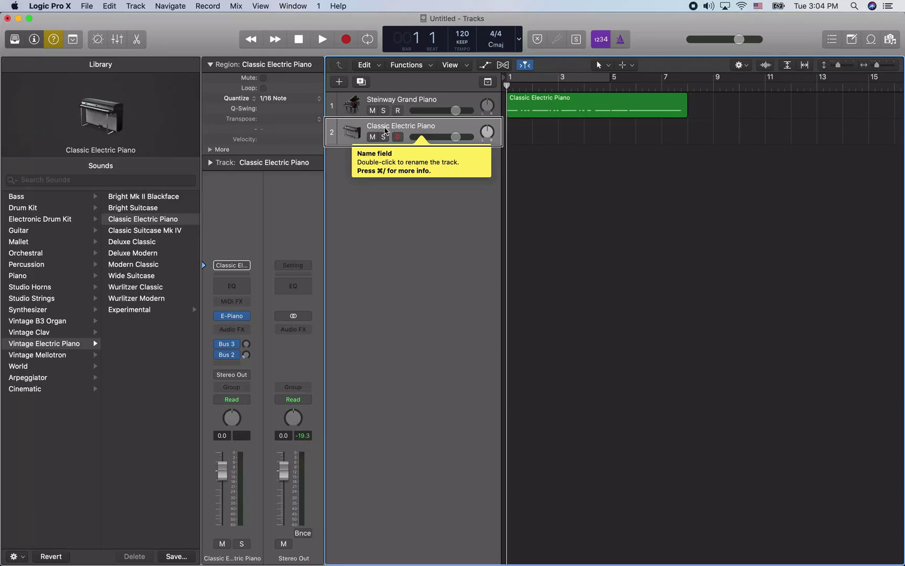
- Copy the Steinway Grand Piano track's region onto the new Classic Electric Piano track, starting at bar 1
left_click(386, 104)
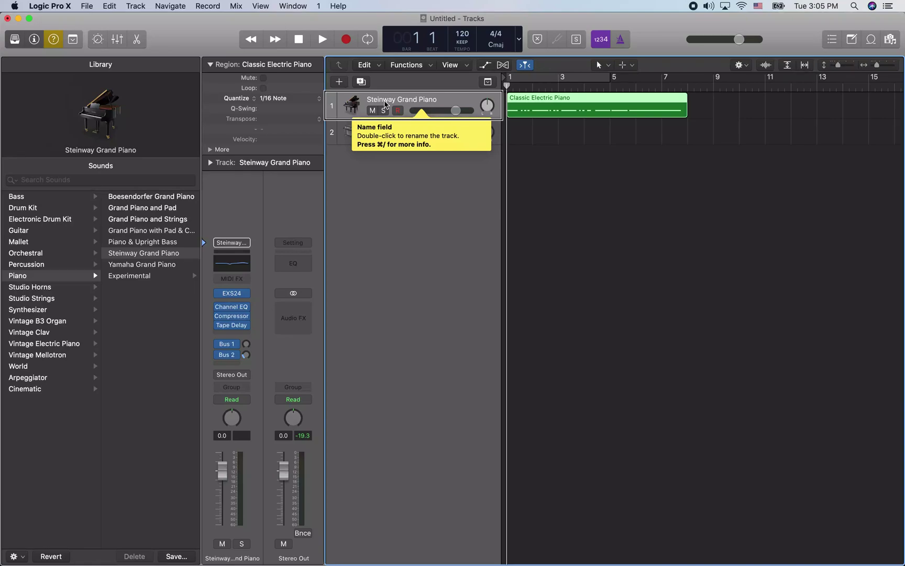
left_click(385, 130)
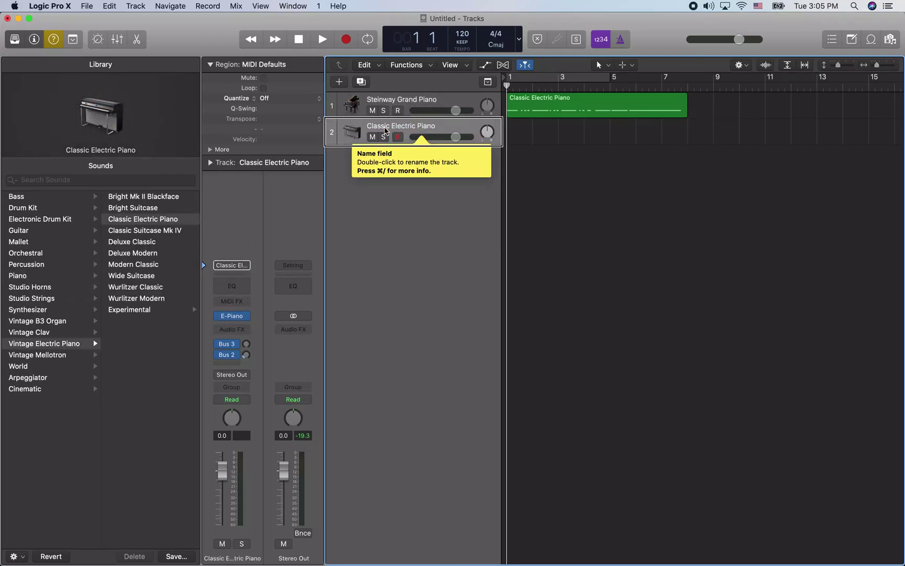
key("super+v")
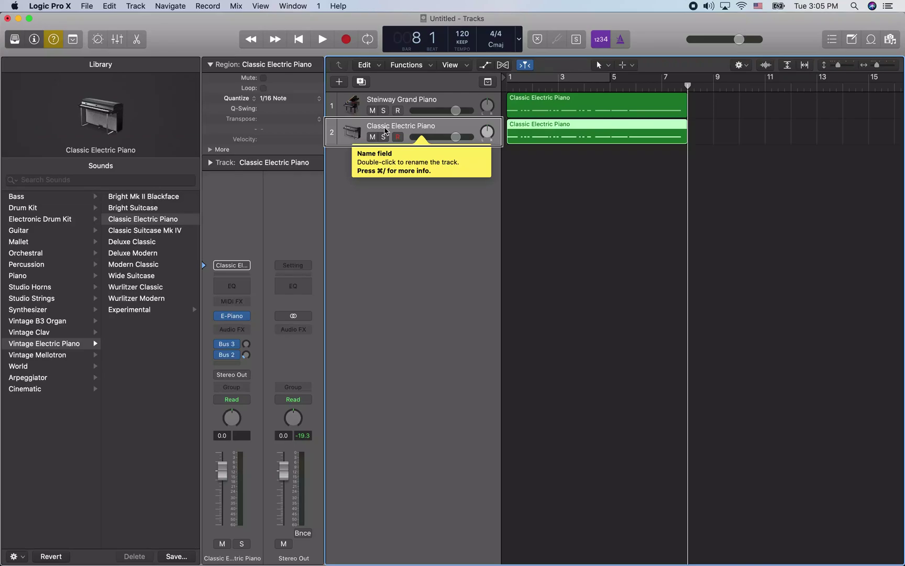
- Play back both tracks together from the start of the project and stop playback
key("space")
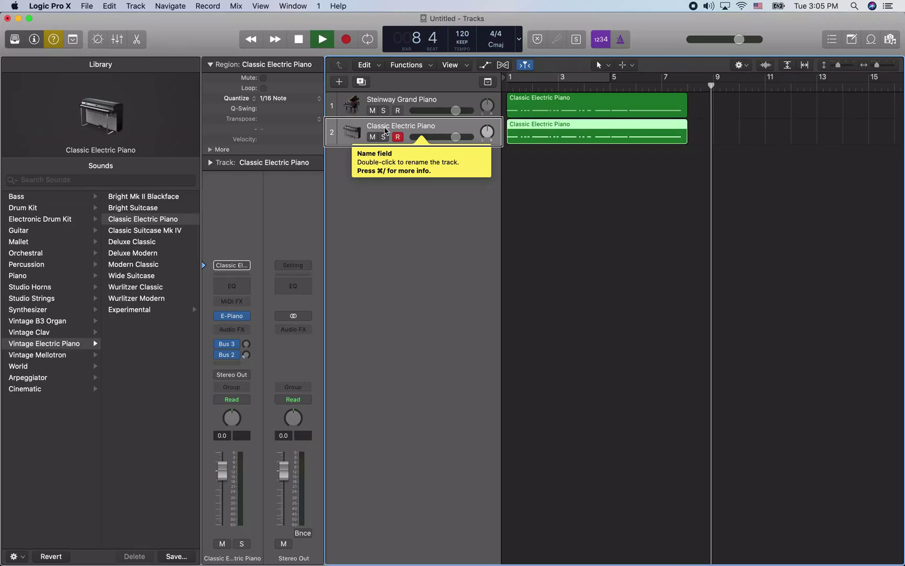
key("space")
key("space")
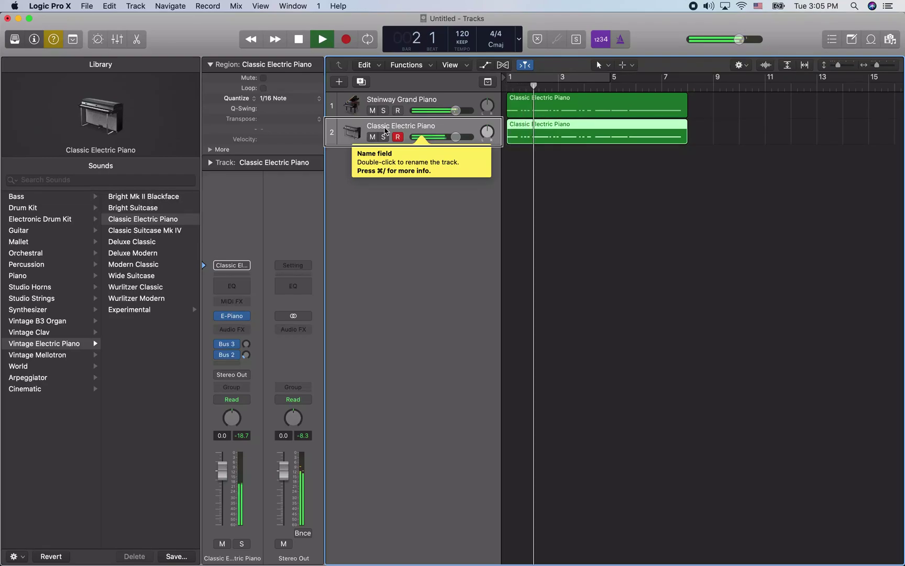
key("space")
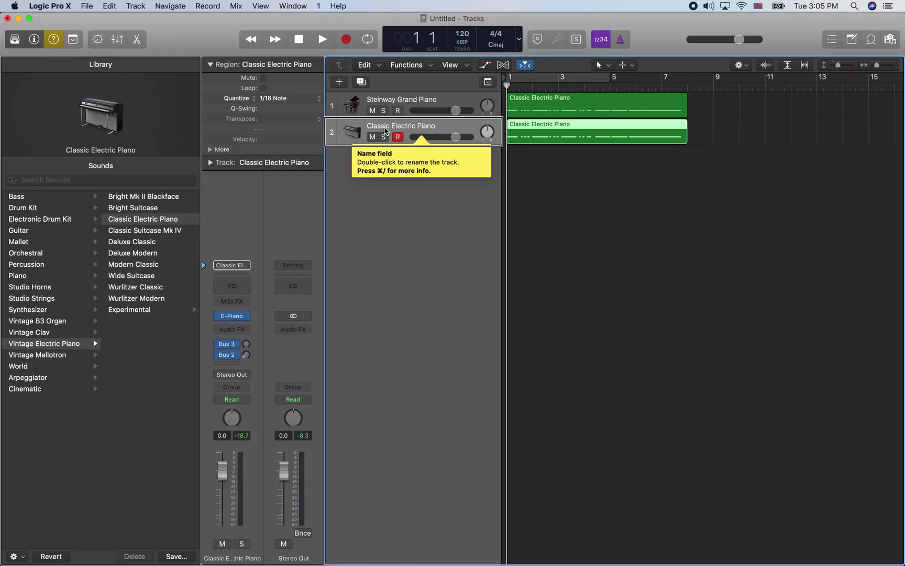
- Transpose all notes of the second track's region down one octave in the Event List and close the list
key("super+2")
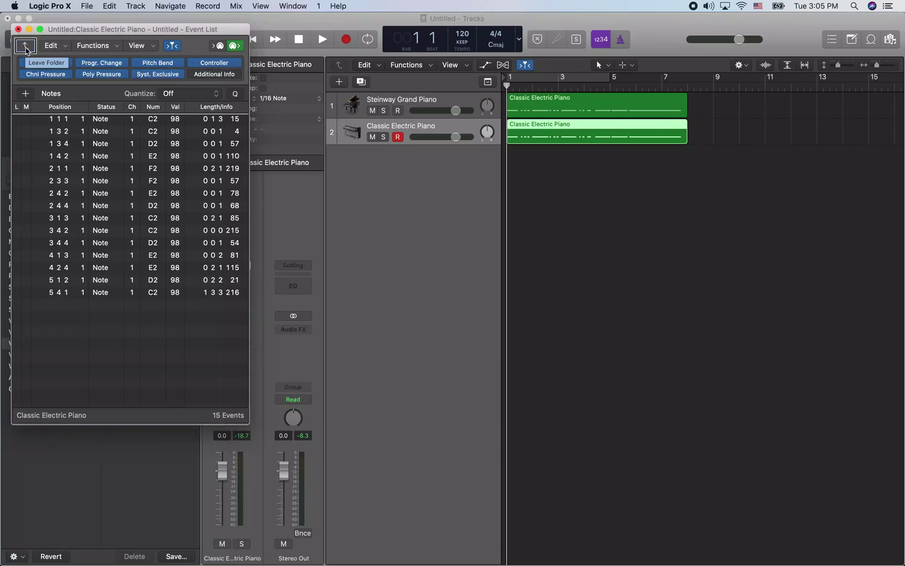
left_click(16, 119)
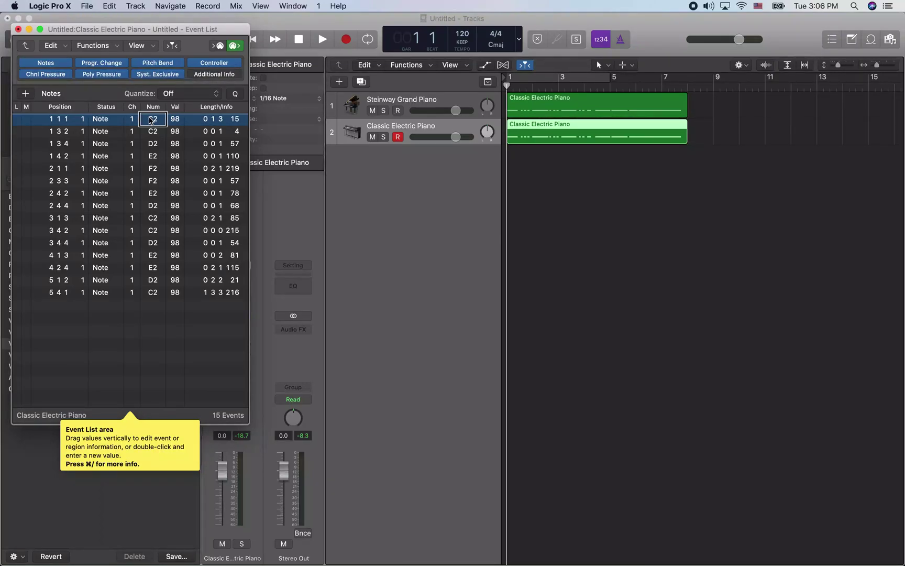
left_click_drag(150, 120, 150, 119)
left_click_drag(151, 120, 150, 121)
left_click_drag(150, 121, 150, 123)
key("super+a")
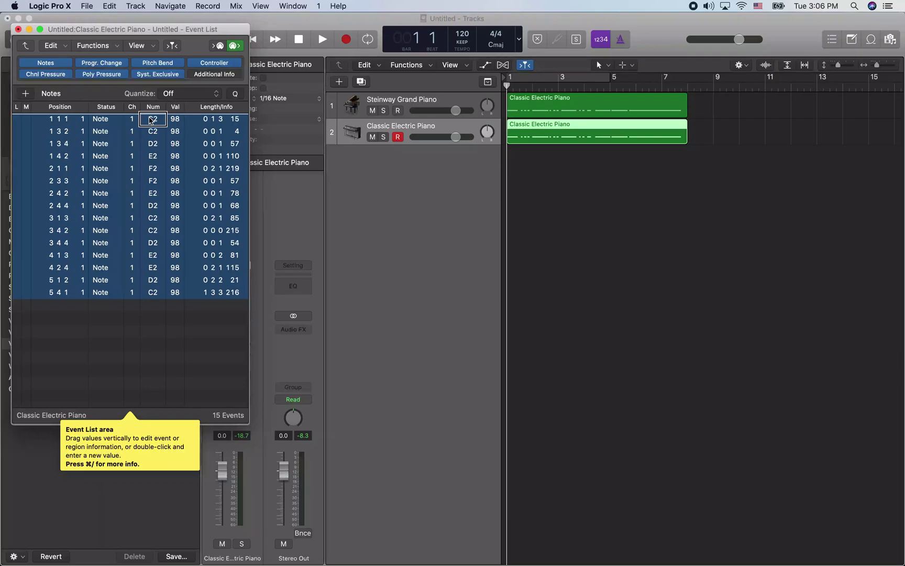
key("shift+Down")
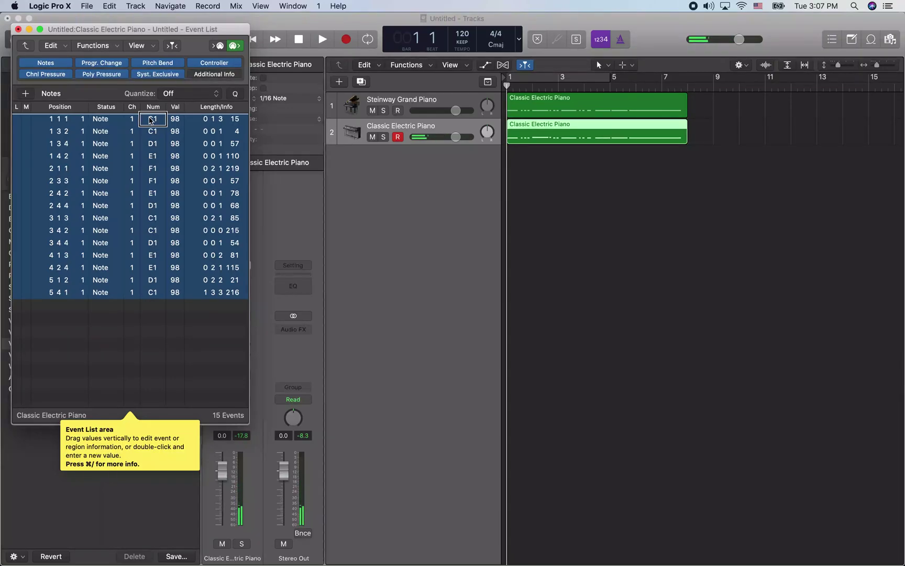
key("super+w")
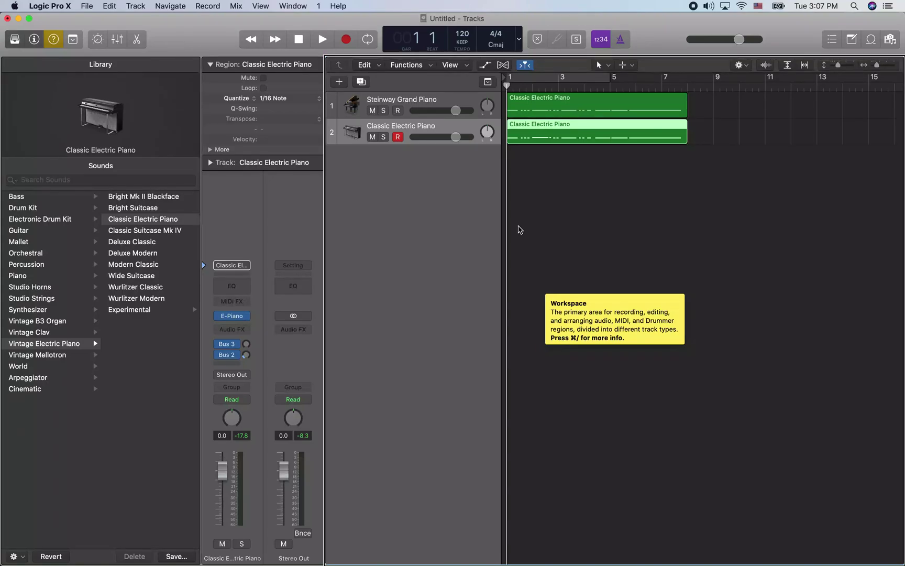
- Search the Library's sounds for "bass" with the second track selected
key("Tab")
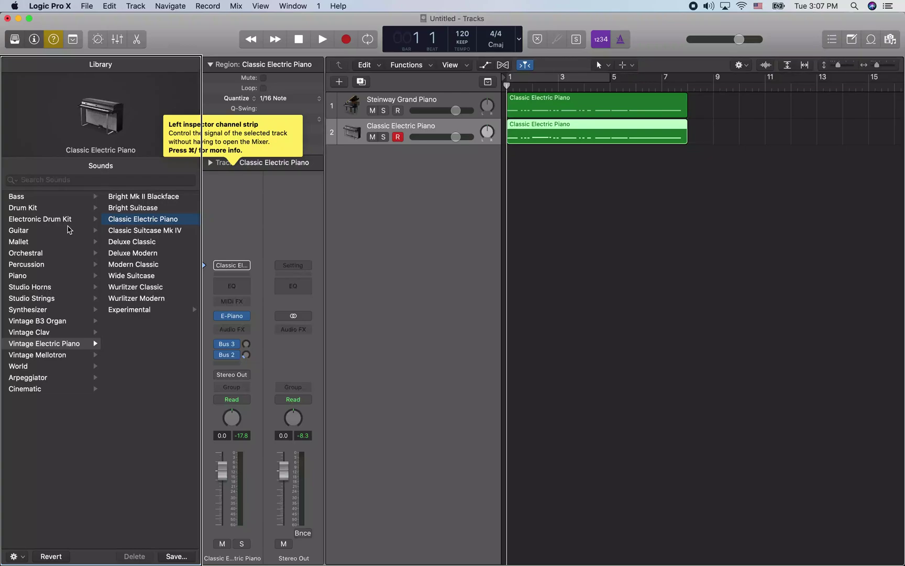
mouse_move(102, 152)
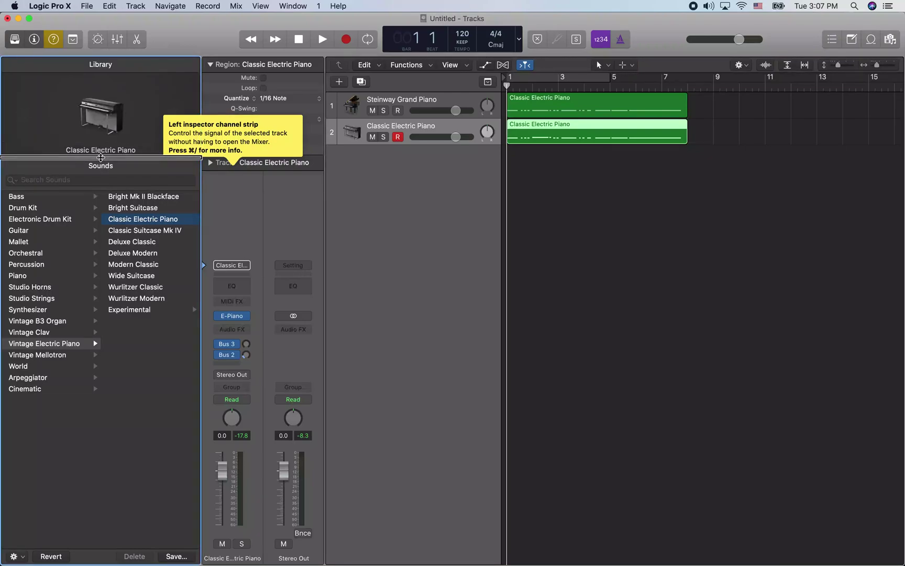
key("super+f")
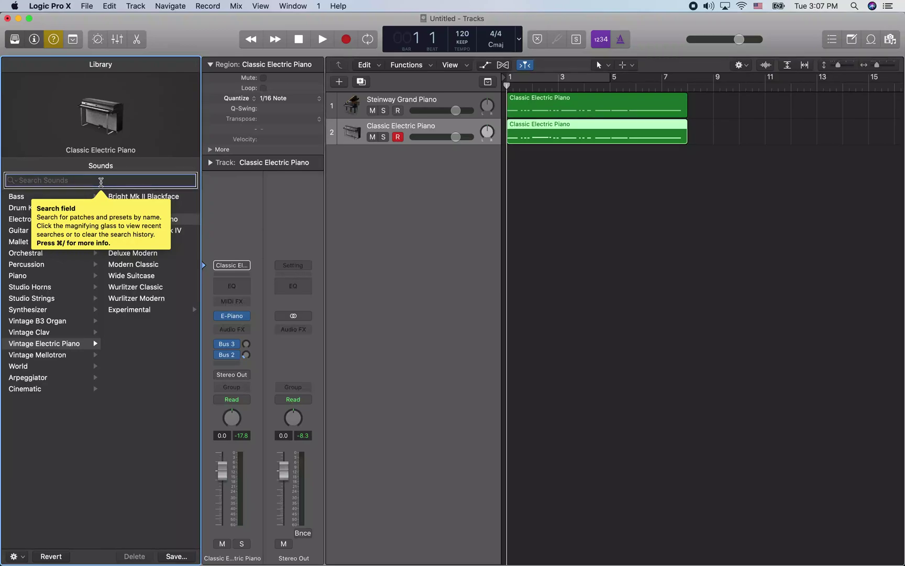
type("bass")
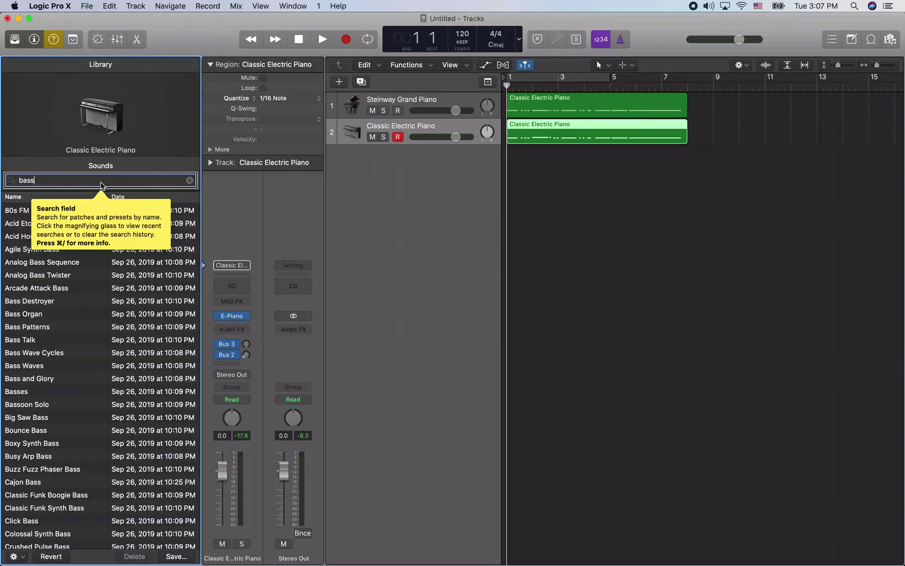
- Try the bass patches in list order from 80s FM Bass Attack to Bass Patterns on the second track
left_click(38, 211)
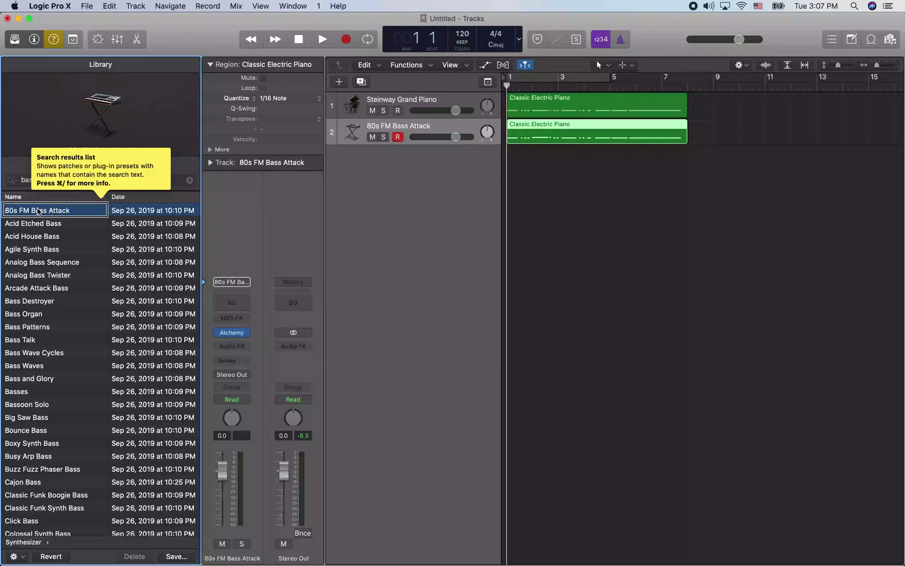
left_click(35, 224)
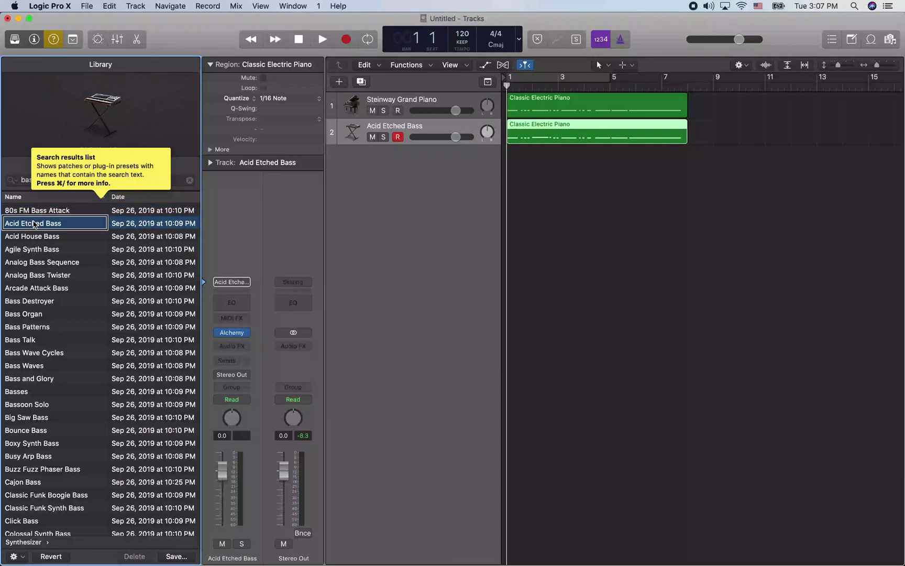
left_click(33, 237)
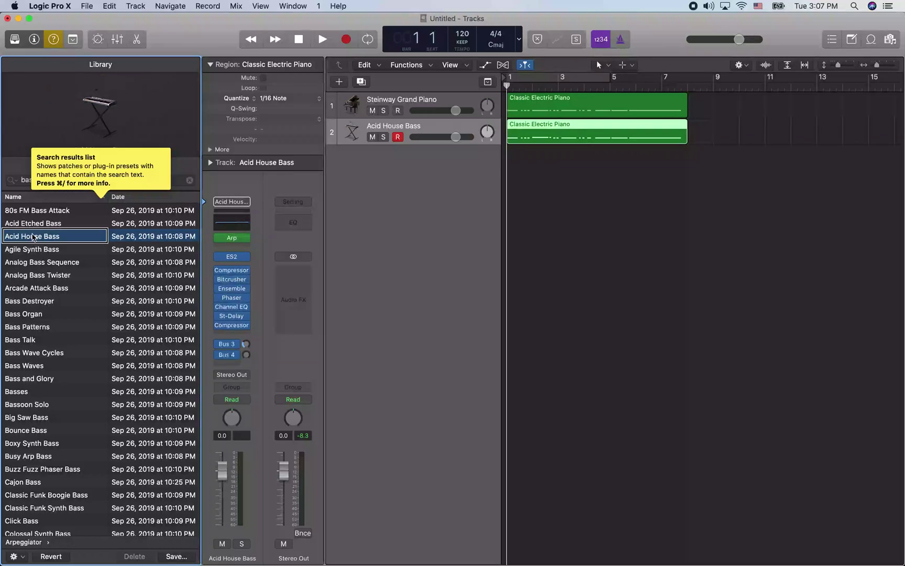
left_click(33, 249)
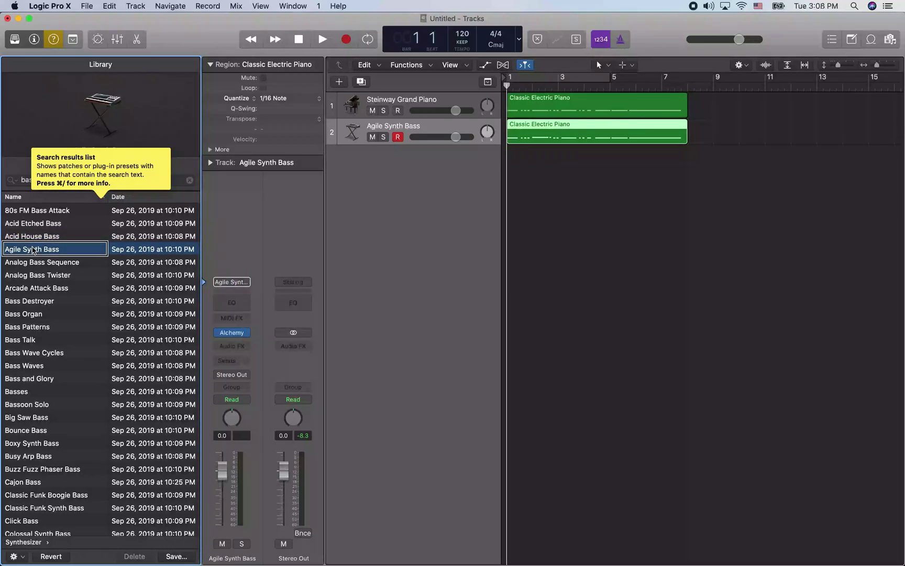
left_click(42, 262)
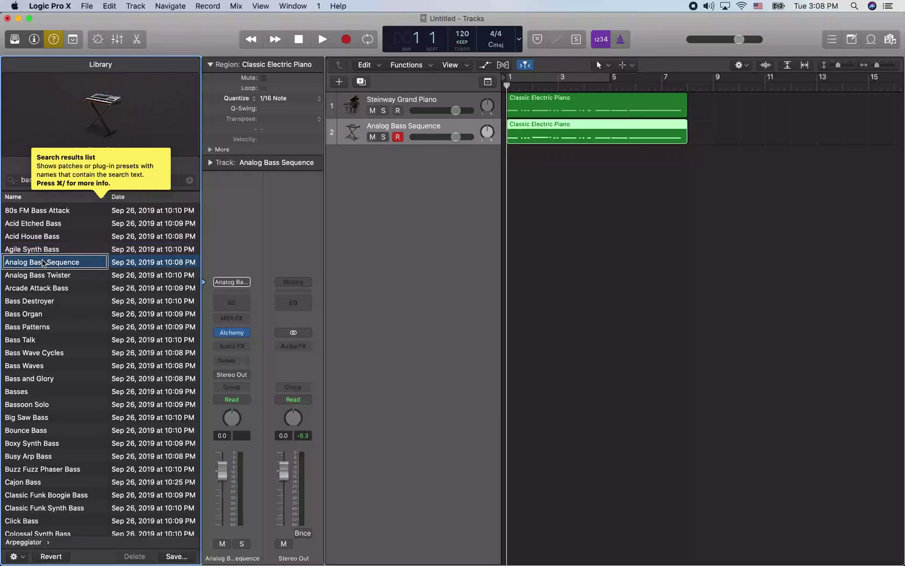
left_click(38, 275)
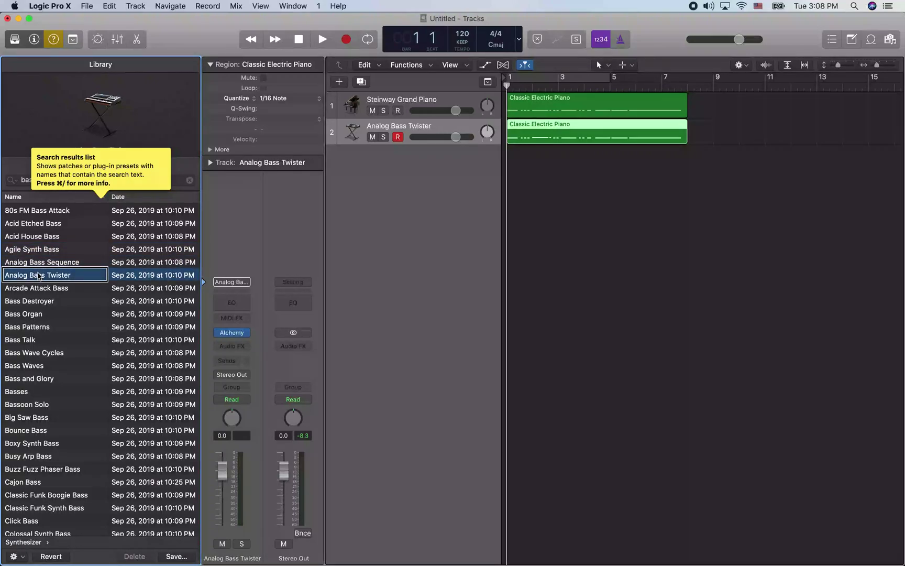
left_click(36, 288)
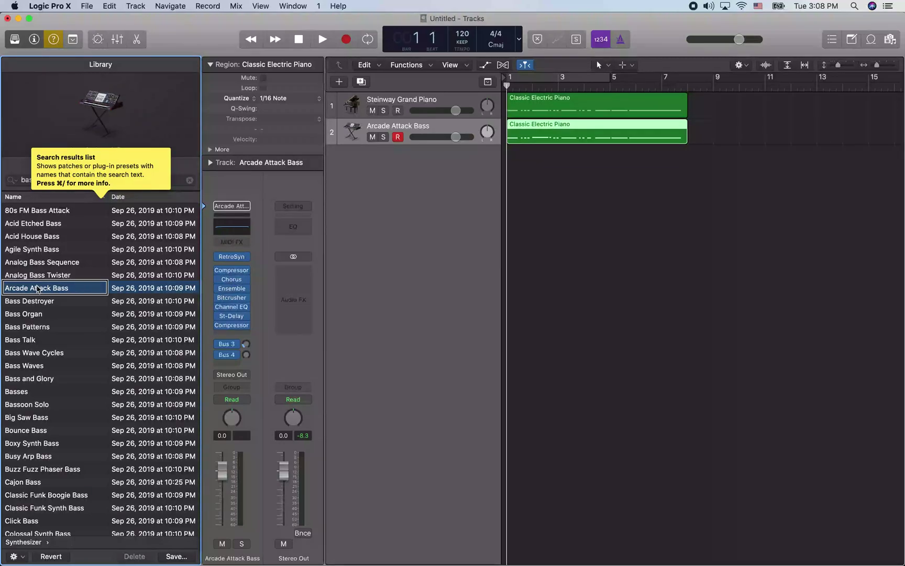
left_click(31, 301)
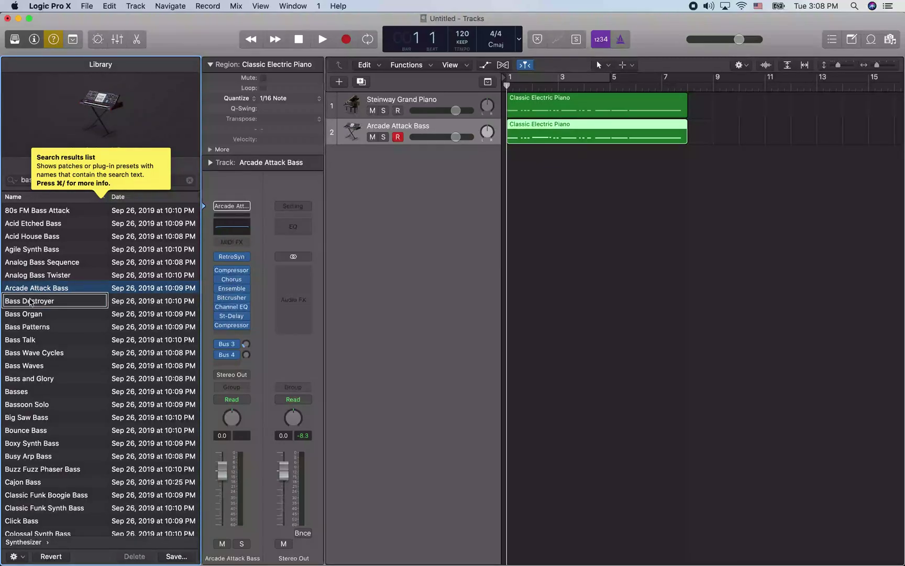
left_click(24, 314)
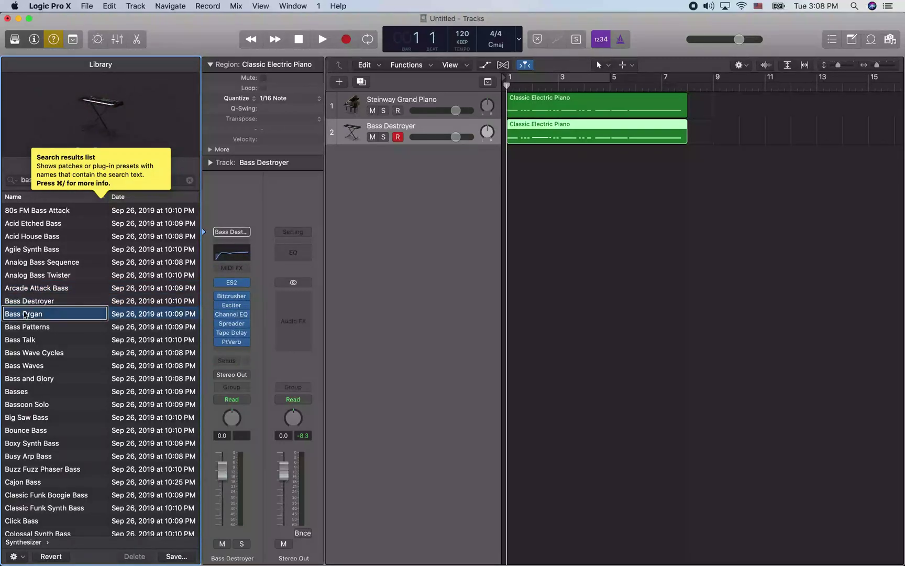
left_click(28, 327)
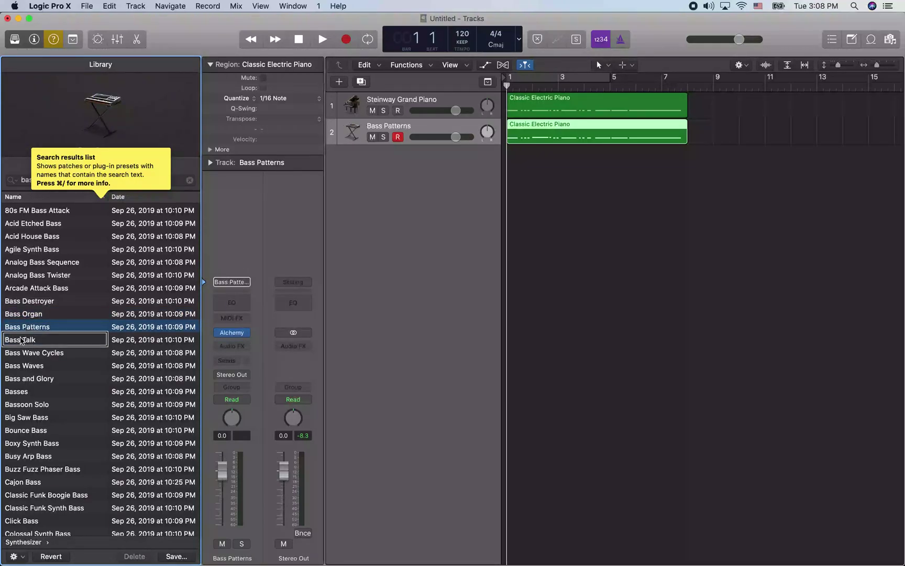
- Load the Bass Talk patch on the second track, then play back the project briefly and stop
left_click(21, 341)
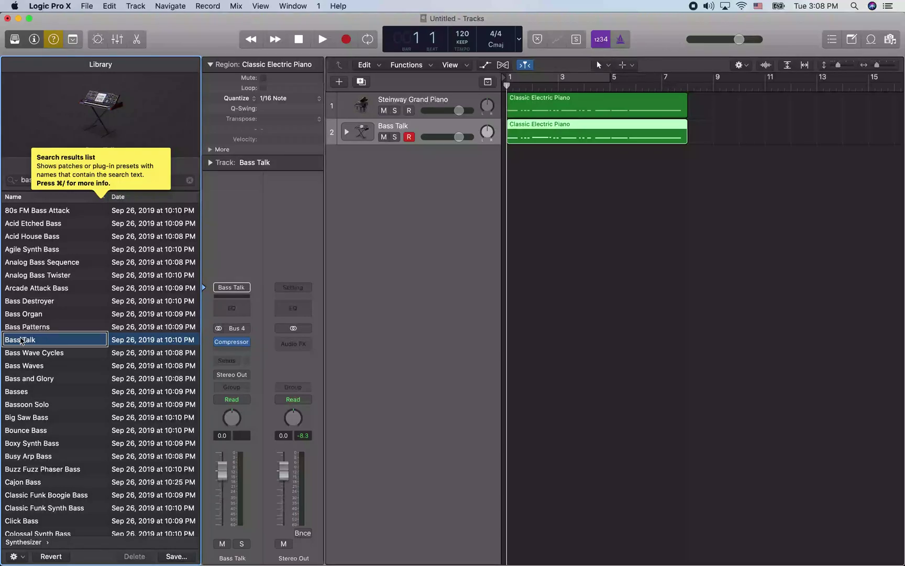
key("space")
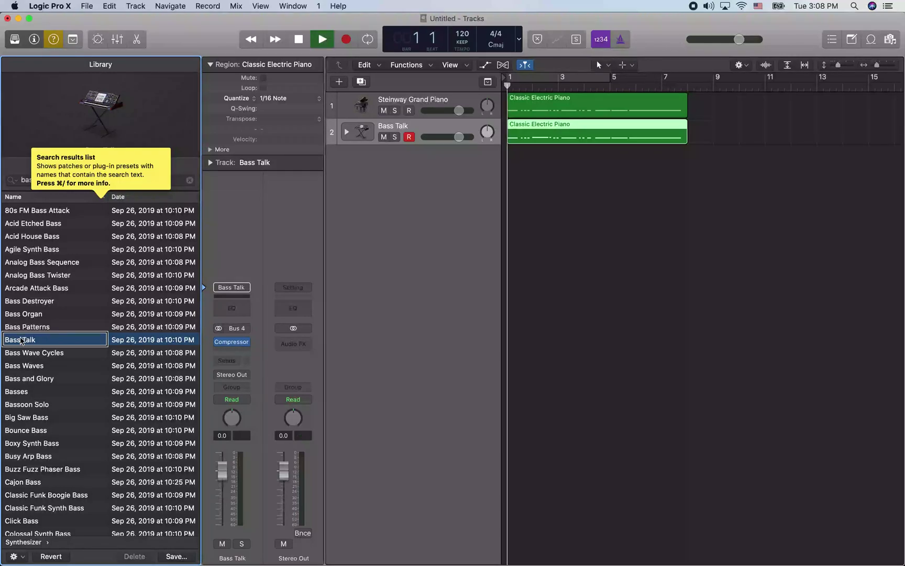
key("space")
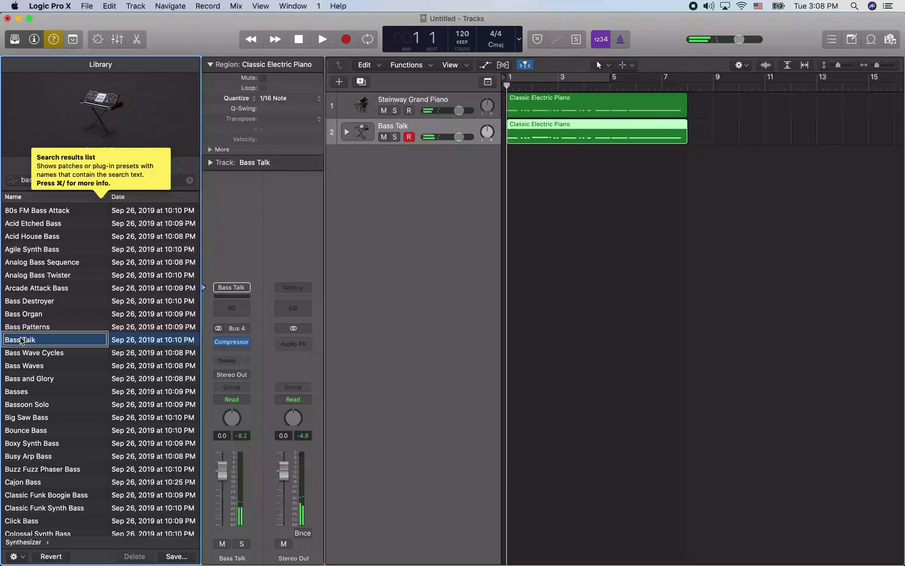
- Try Bass Wave Cycles on the second track, followed by the patches from Zap Bass back up the list to Velo Techno Bass
left_click(35, 353)
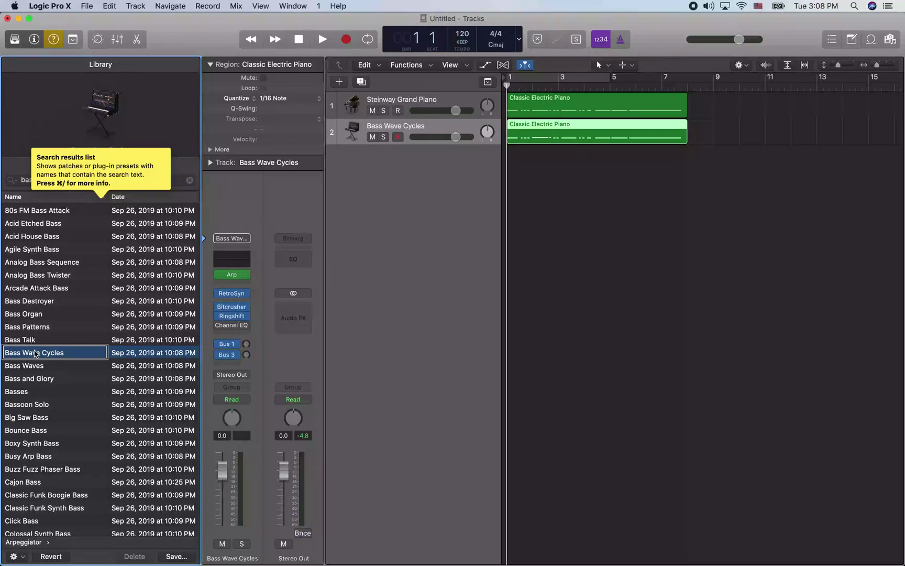
scroll(105, 419, "down", 15)
left_click(154, 530)
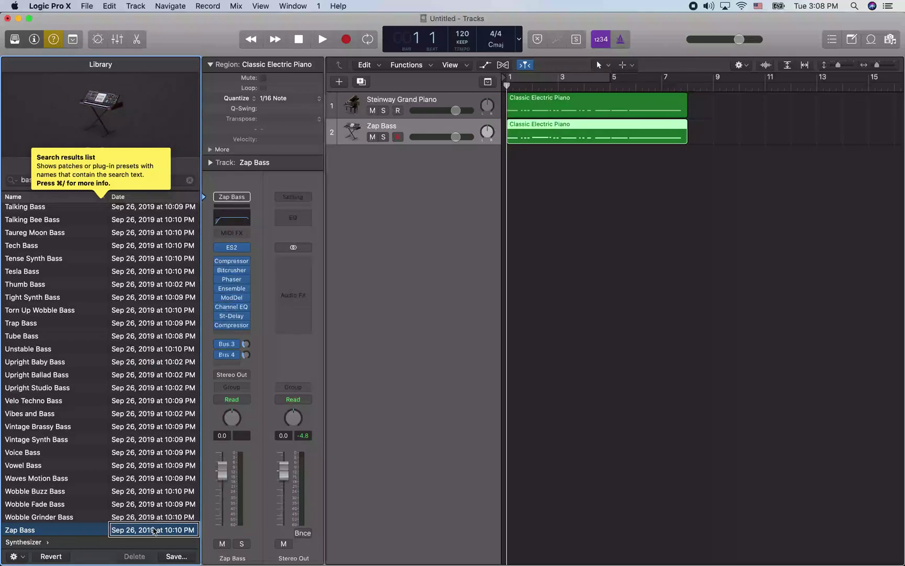
left_click(20, 531)
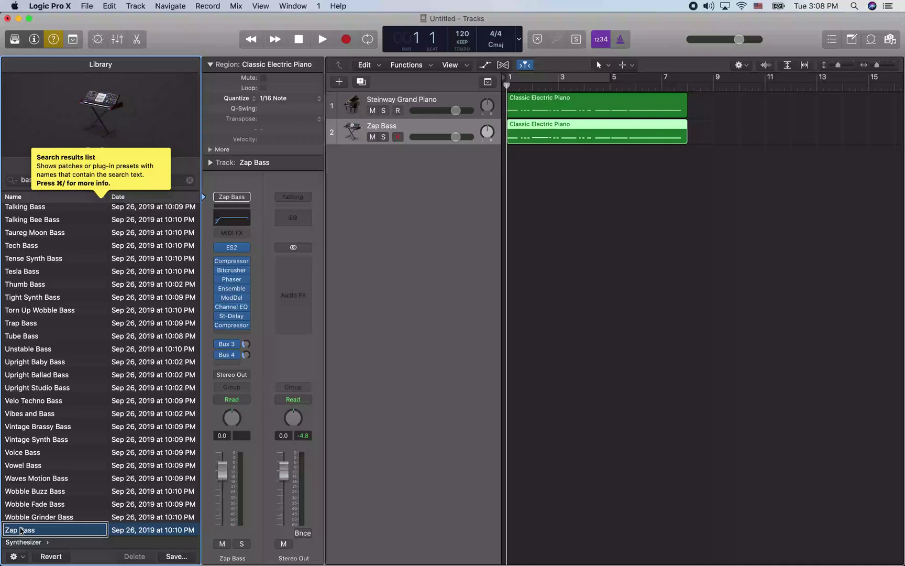
left_click(40, 518)
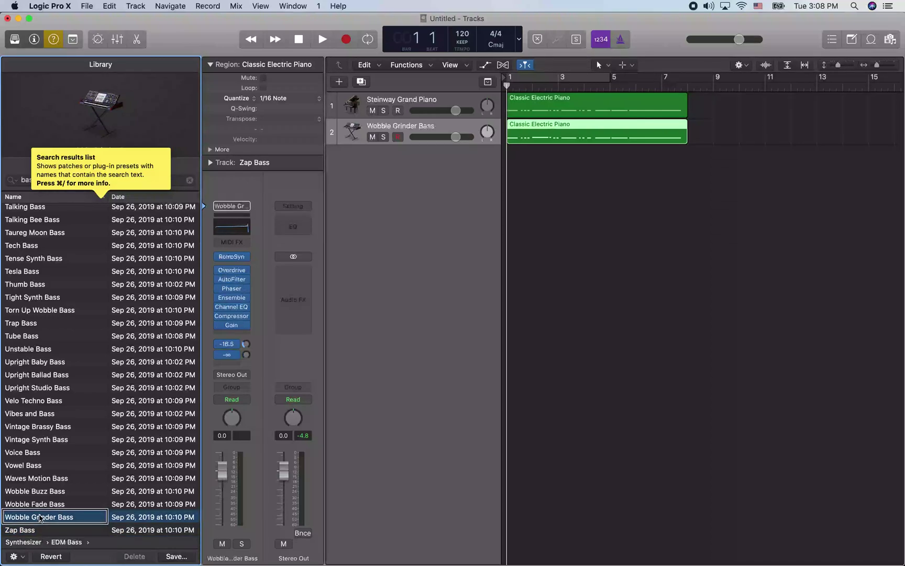
left_click(36, 504)
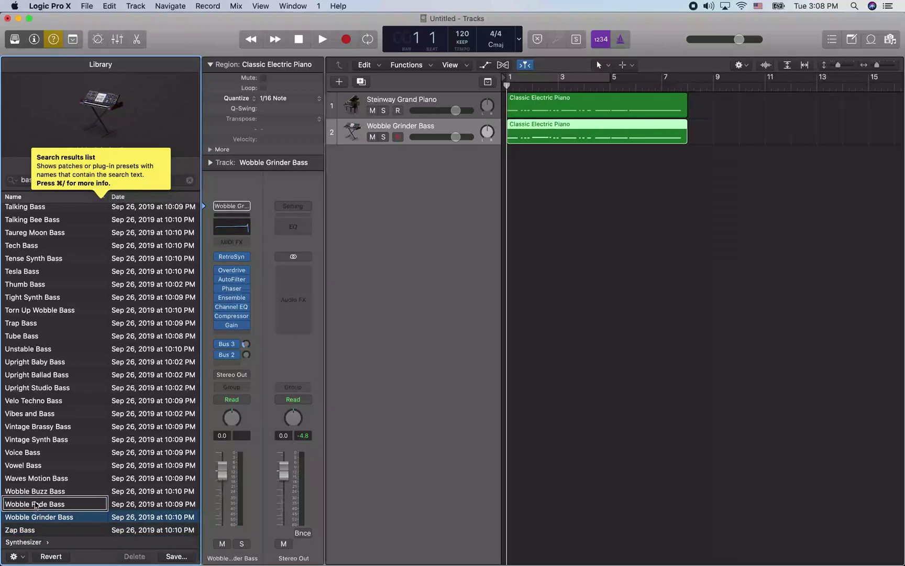
left_click(35, 491)
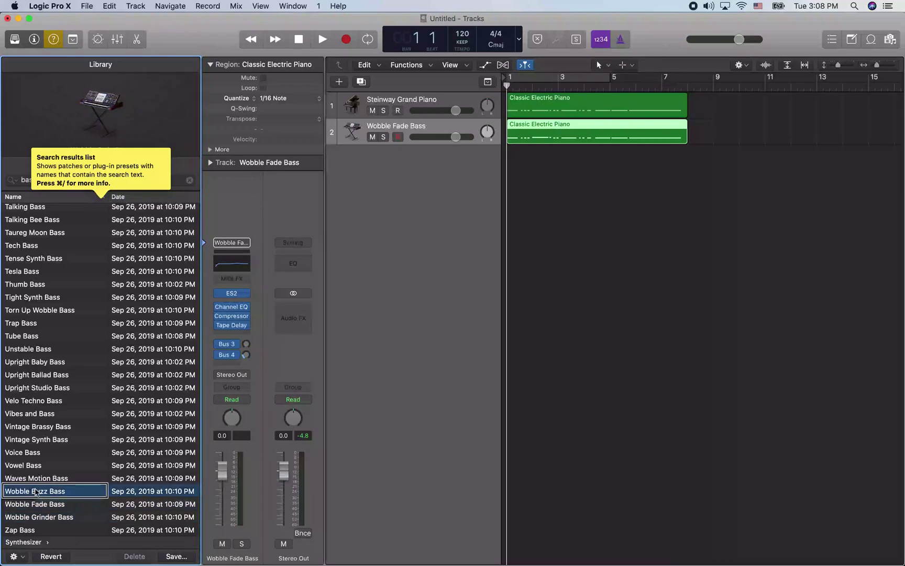
left_click(36, 478)
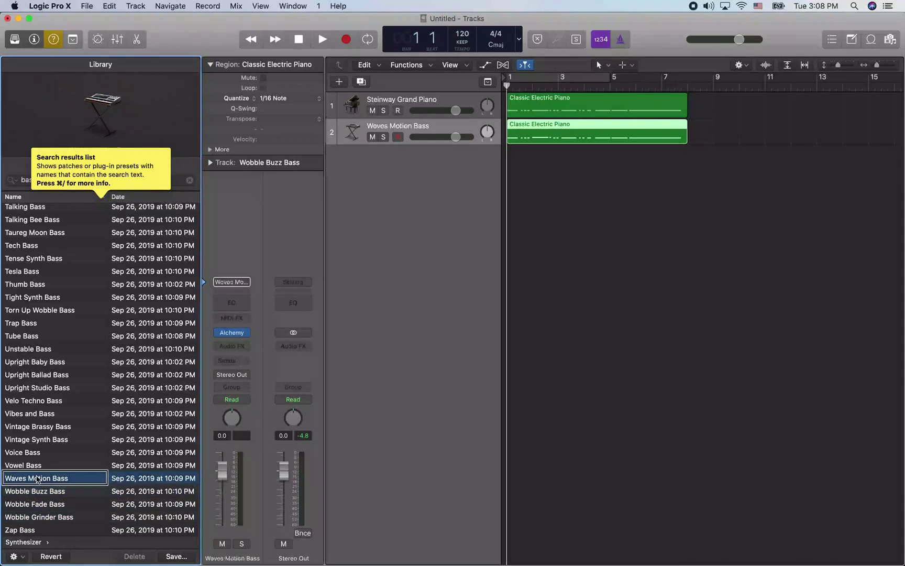
left_click(23, 465)
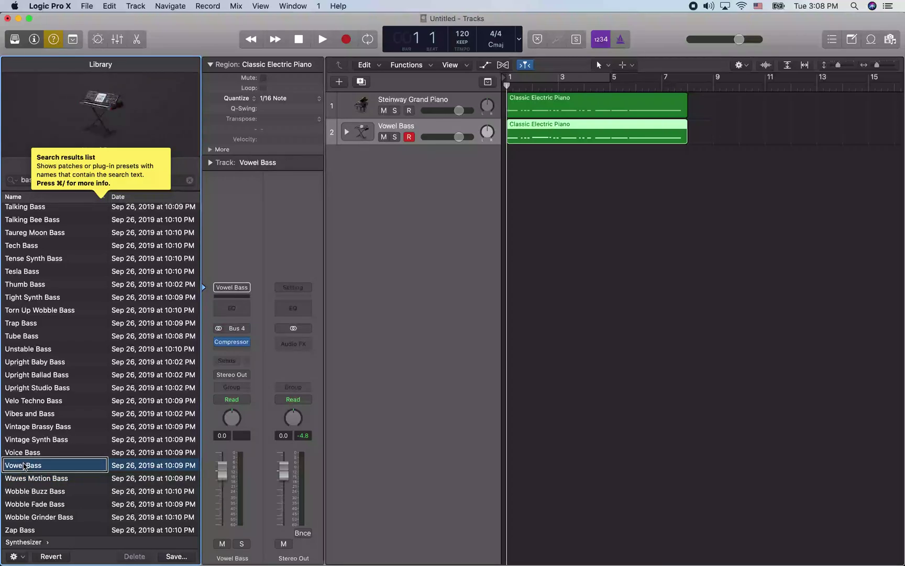
left_click(23, 452)
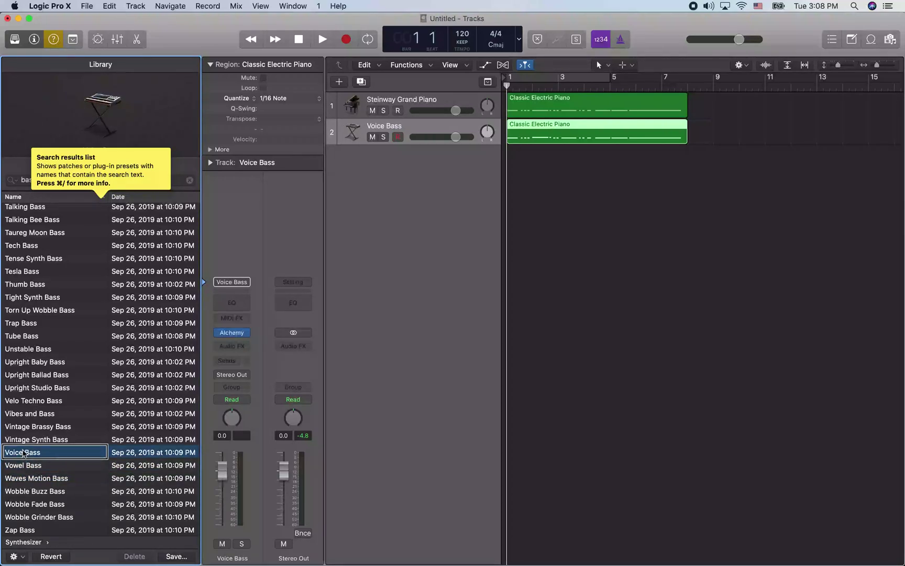
left_click(37, 439)
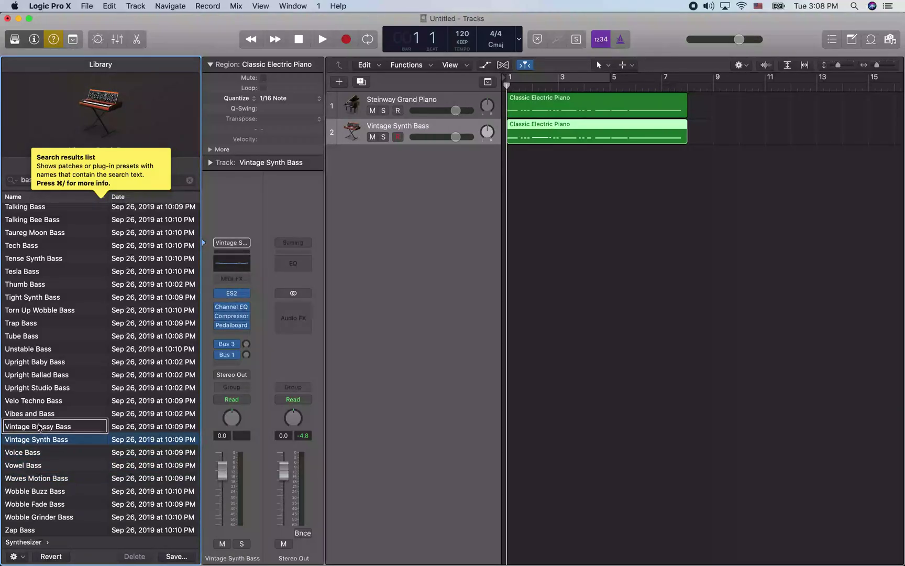
left_click(31, 427)
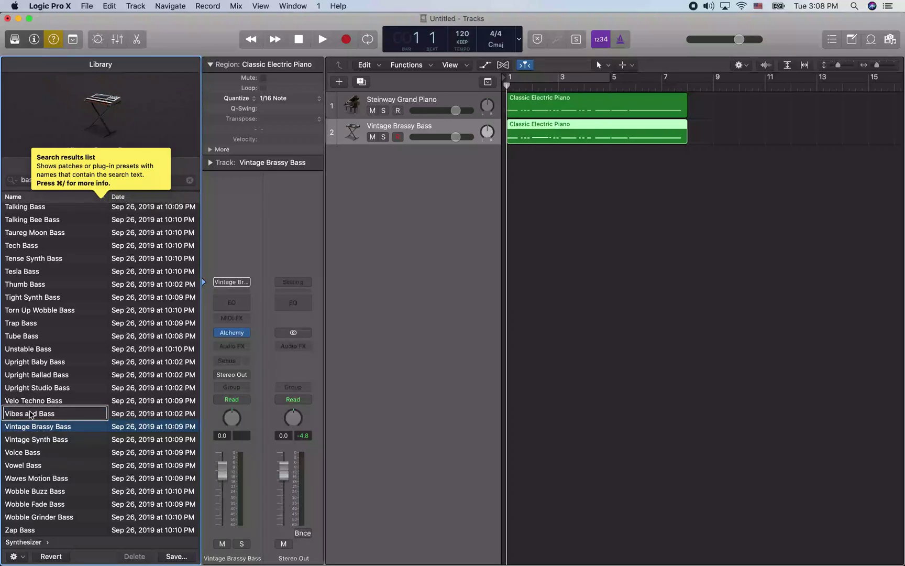
left_click(30, 414)
left_click(34, 401)
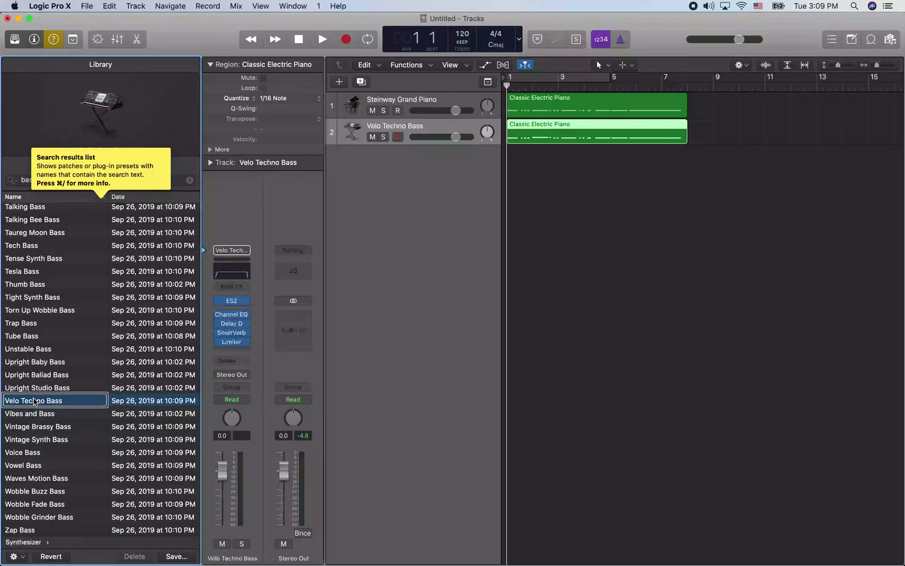
- Load the Upright Studio Bass patch on the second track and audition it with a short playback of the project
left_click(38, 388)
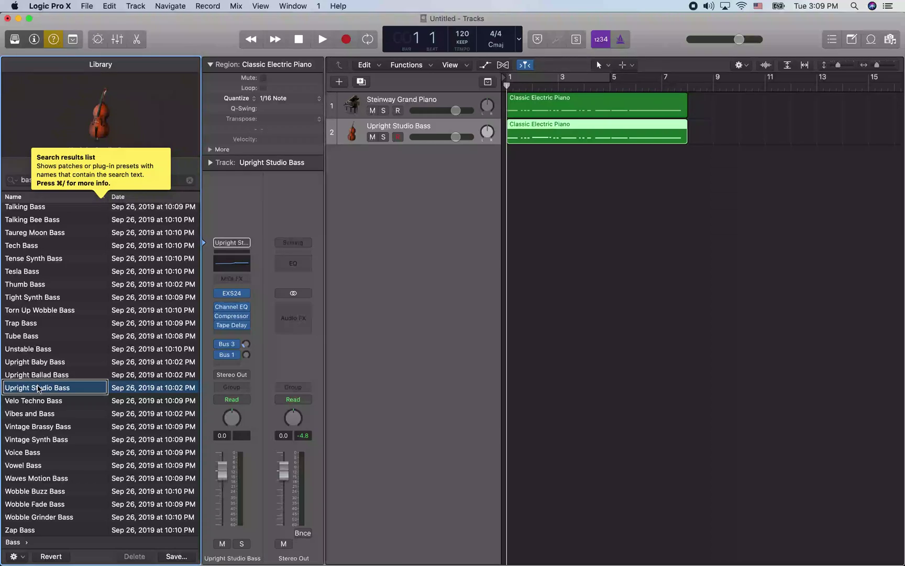
key("space")
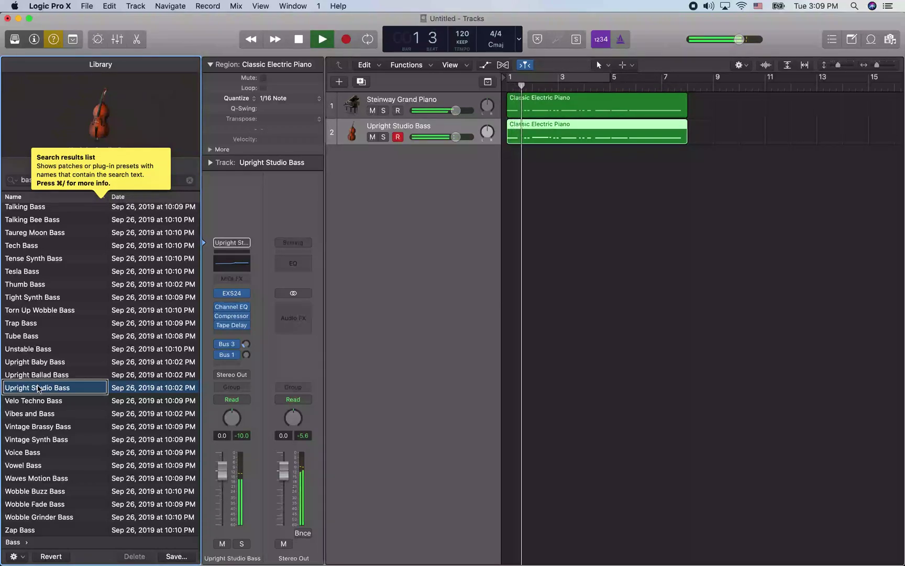
key("space")
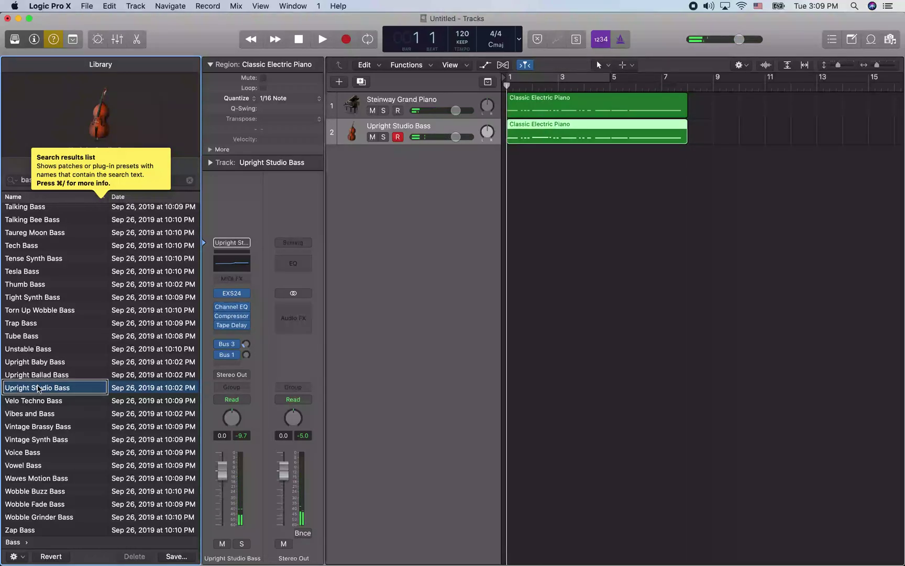
- Switch the second track to the Upright Ballad Bass patch and audition it with a short playback of the project
left_click(37, 375)
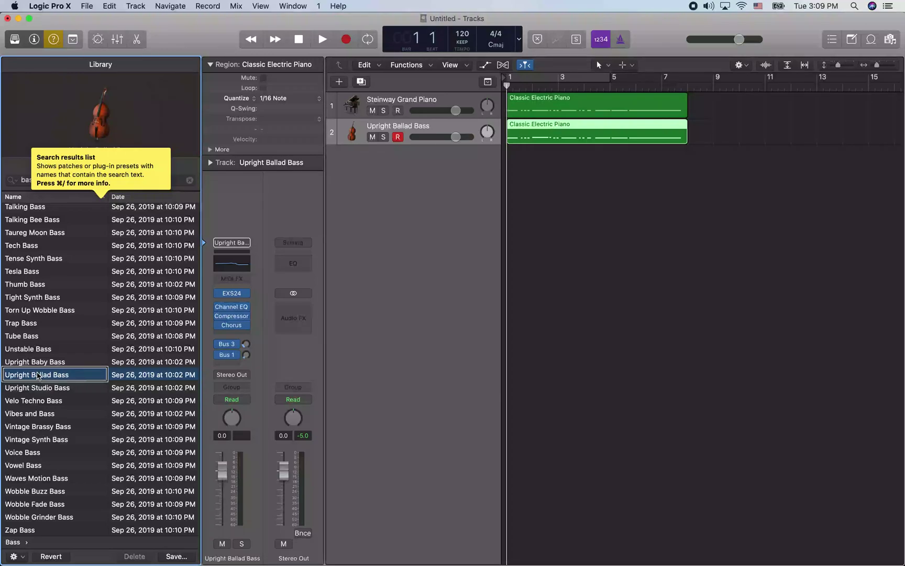
key("space")
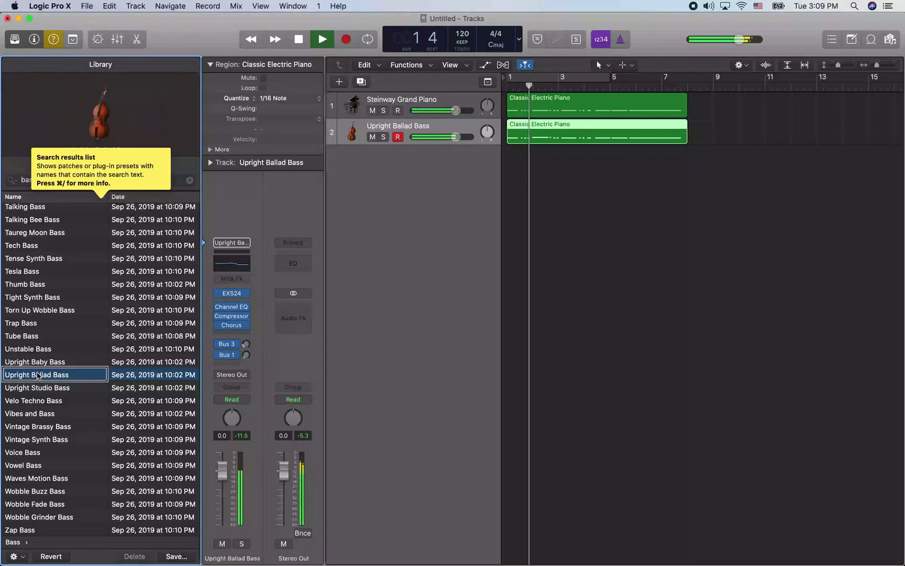
key("space")
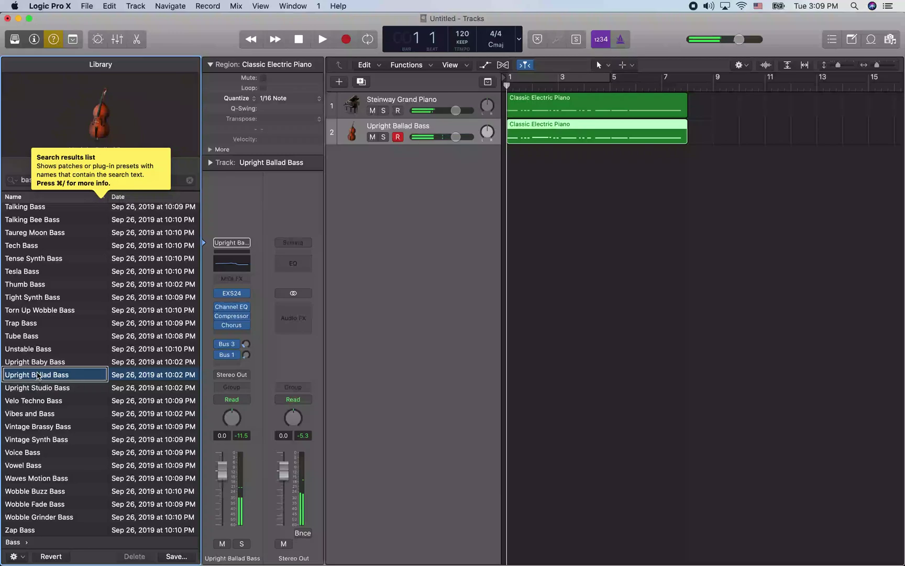
- Assign the Upright Baby Bass patch to the second track and play back both tracks from the start before stopping
left_click(35, 362)
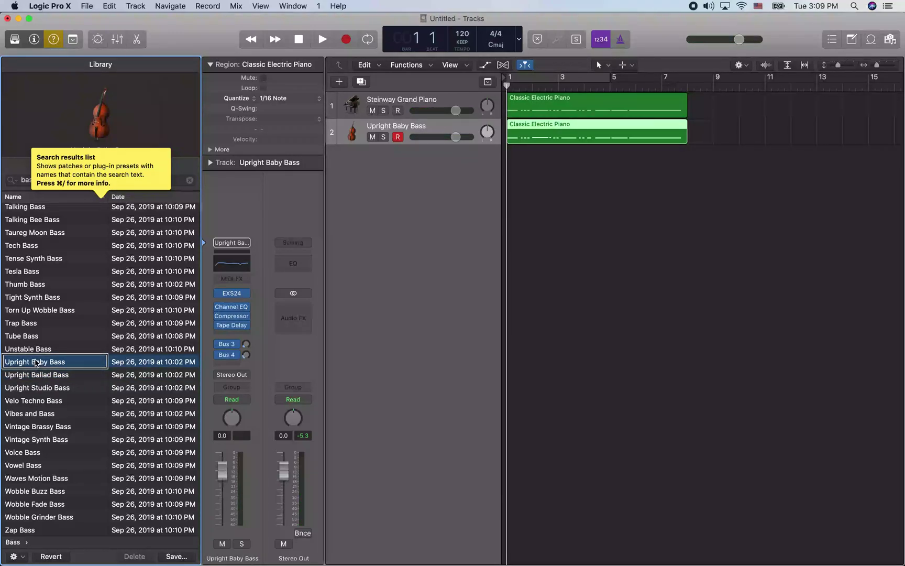
key("space")
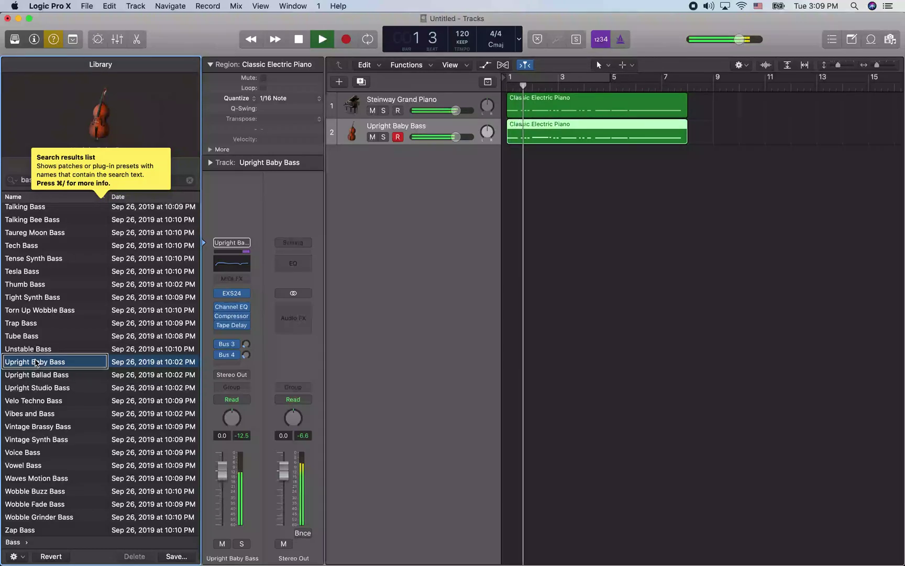
key("space")
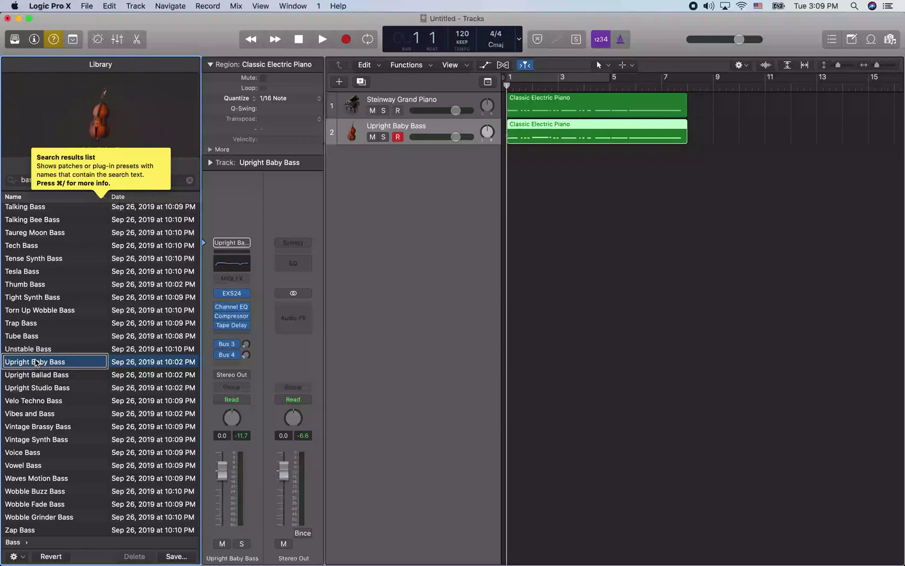
- Begin saving the project under the name FirstMIDIRecording in the Logic folder, with no tags
key("super+s")
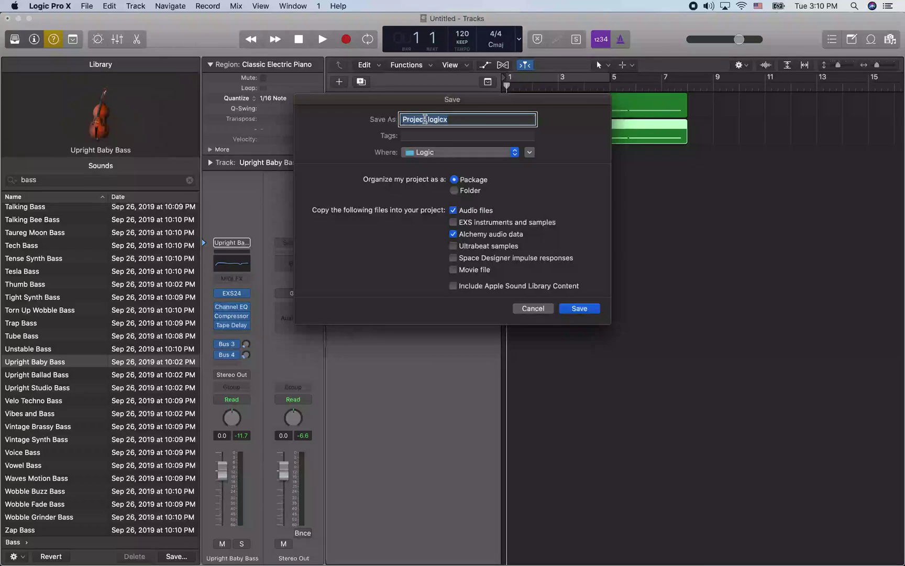
type("FirstM")
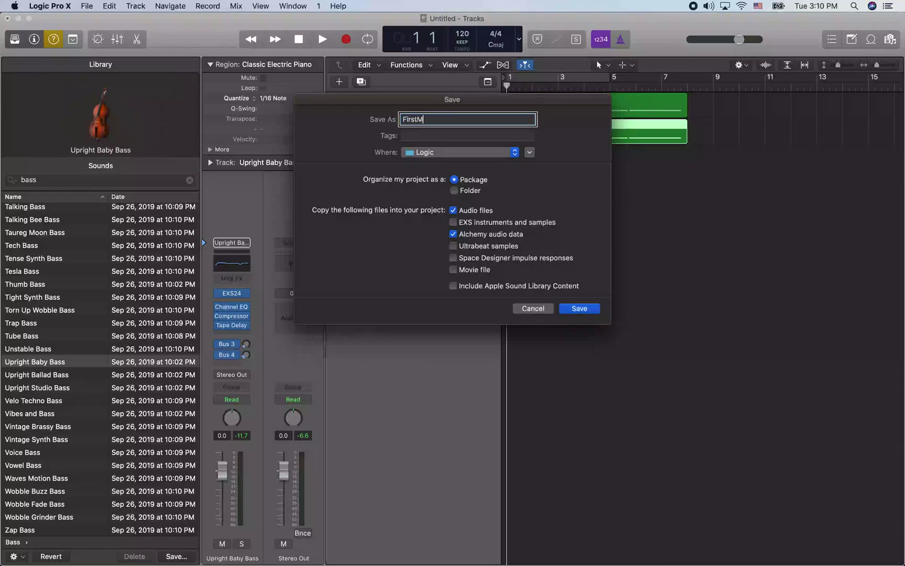
type("IDI")
type("Bass")
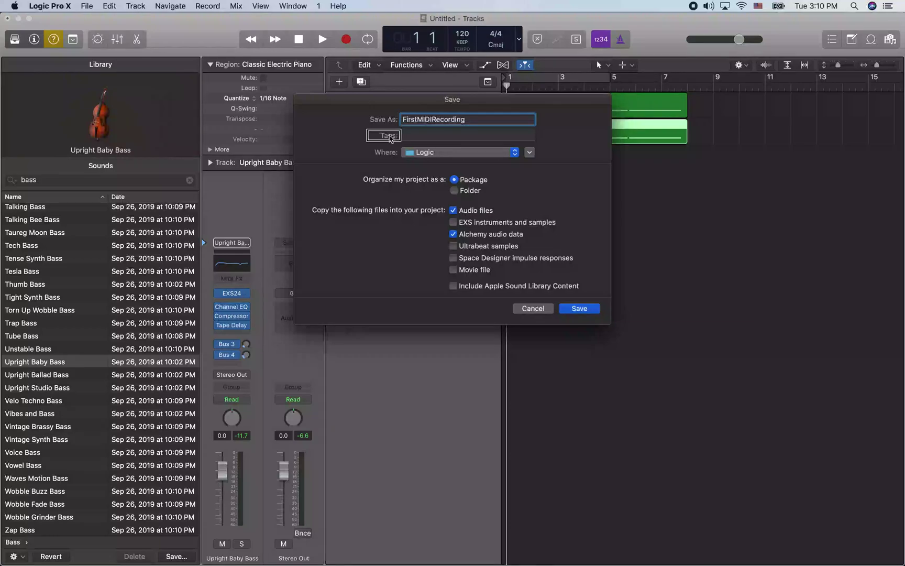
key("Tab")
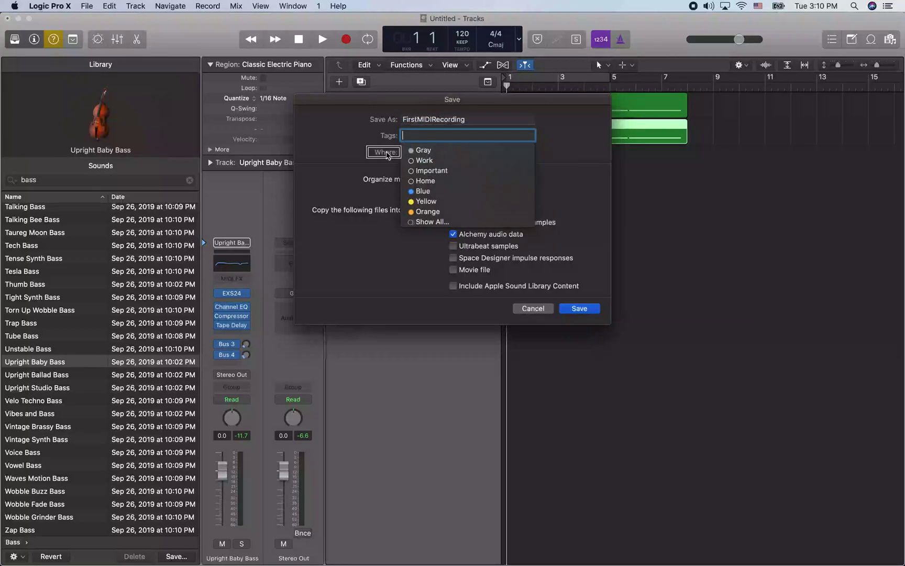
key("Tab")
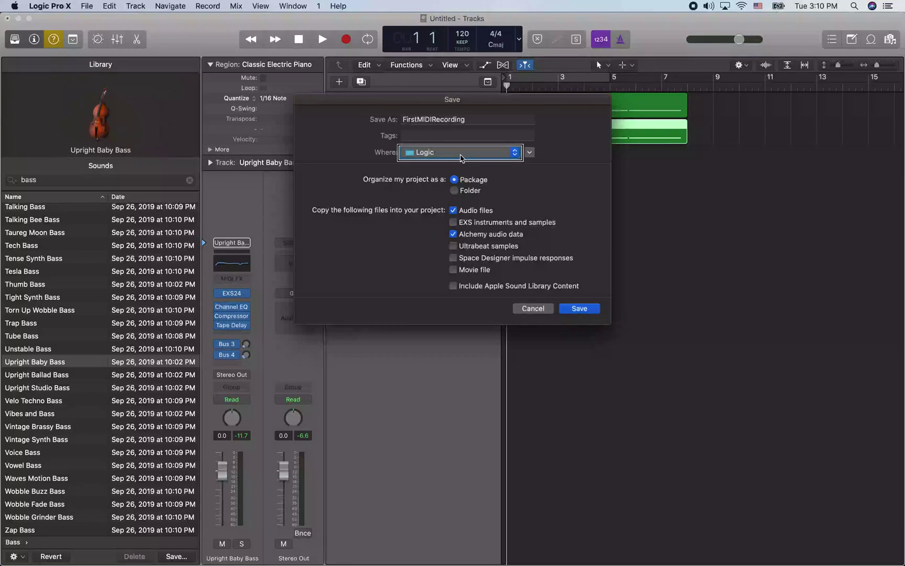
- Set the project being saved to be organized as a package rather than a folder
key("Tab")
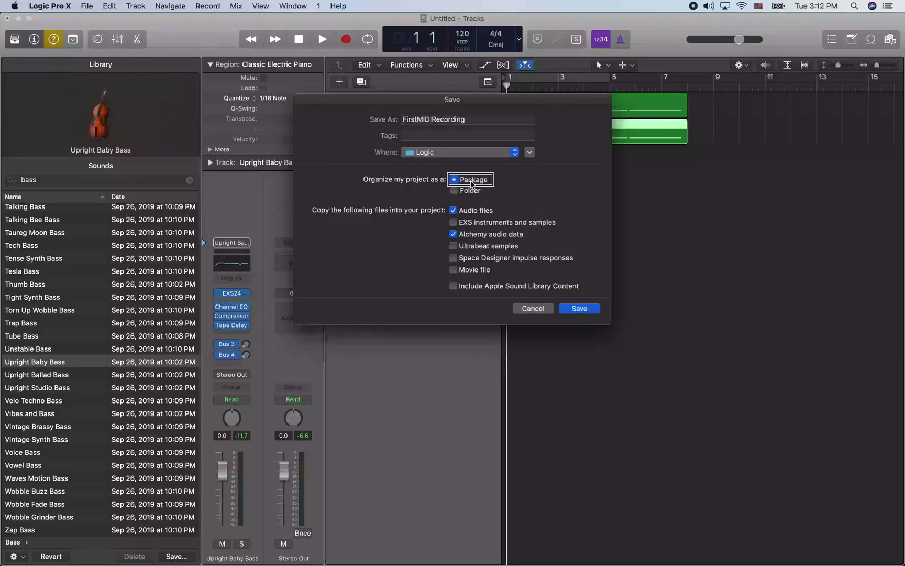
left_click(472, 192)
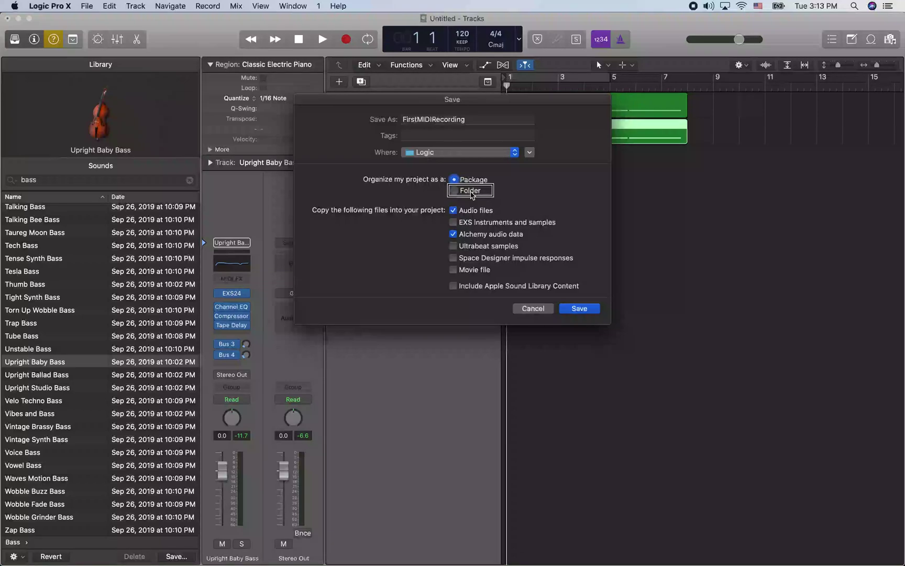
left_click(472, 181)
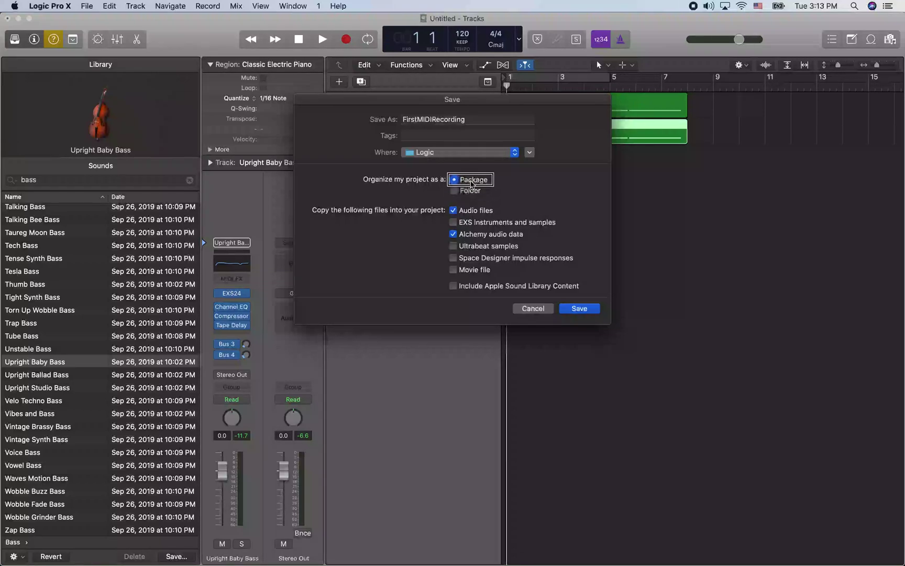